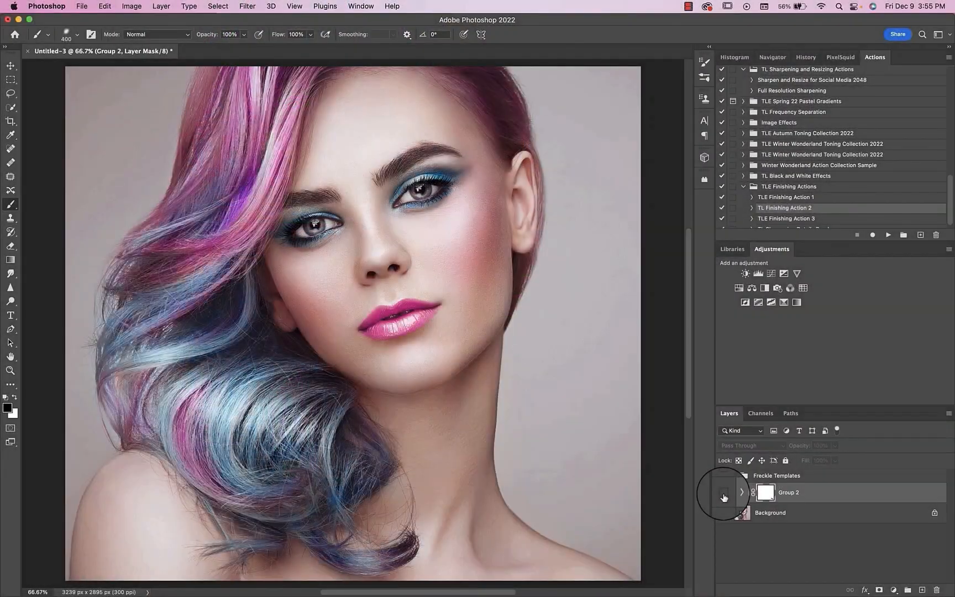
Step: Show Group 2, compare the portrait with Group 2 copy on and off, and examine the freckles up close
left_click(724, 493)
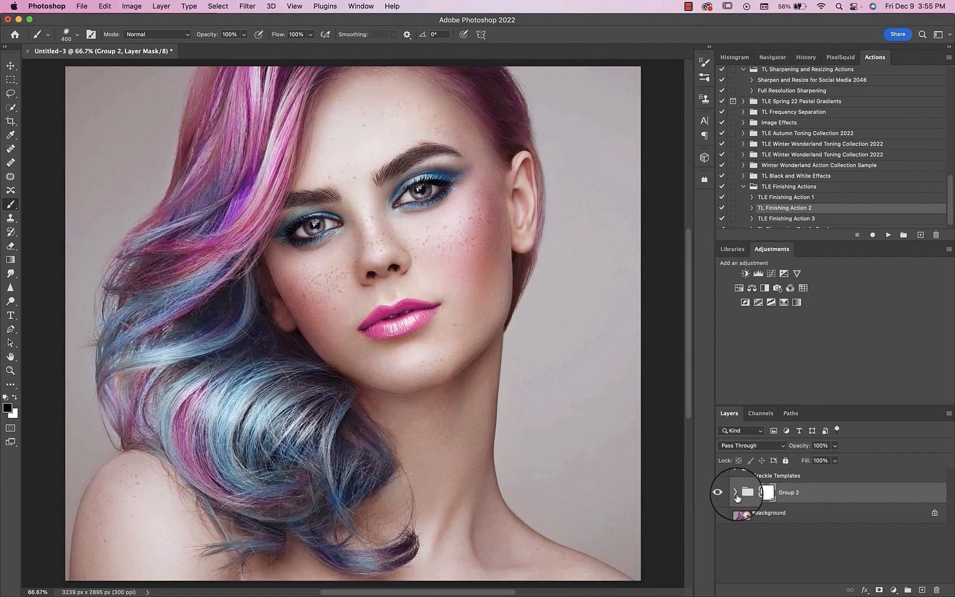
left_click(737, 494)
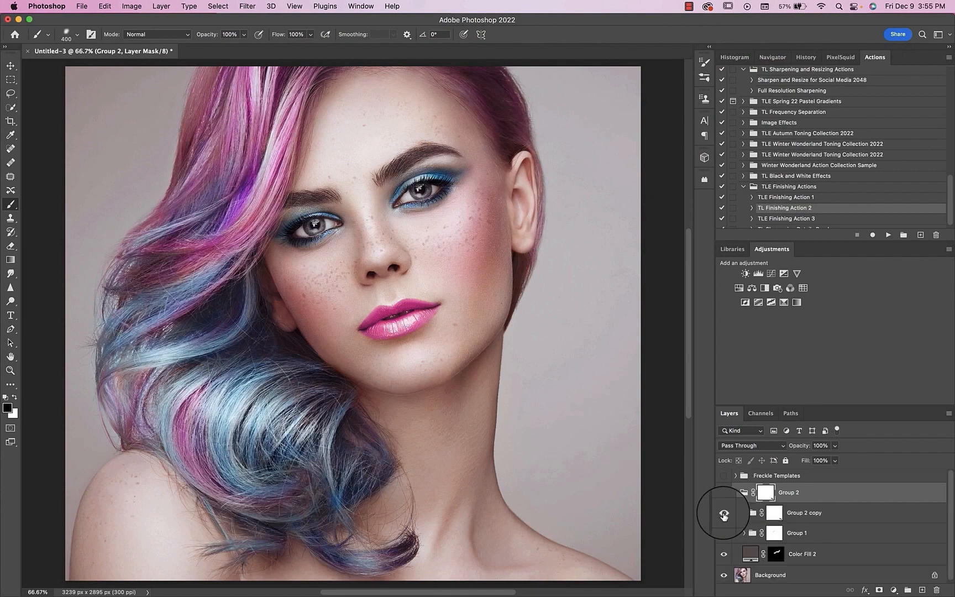
left_click(723, 512)
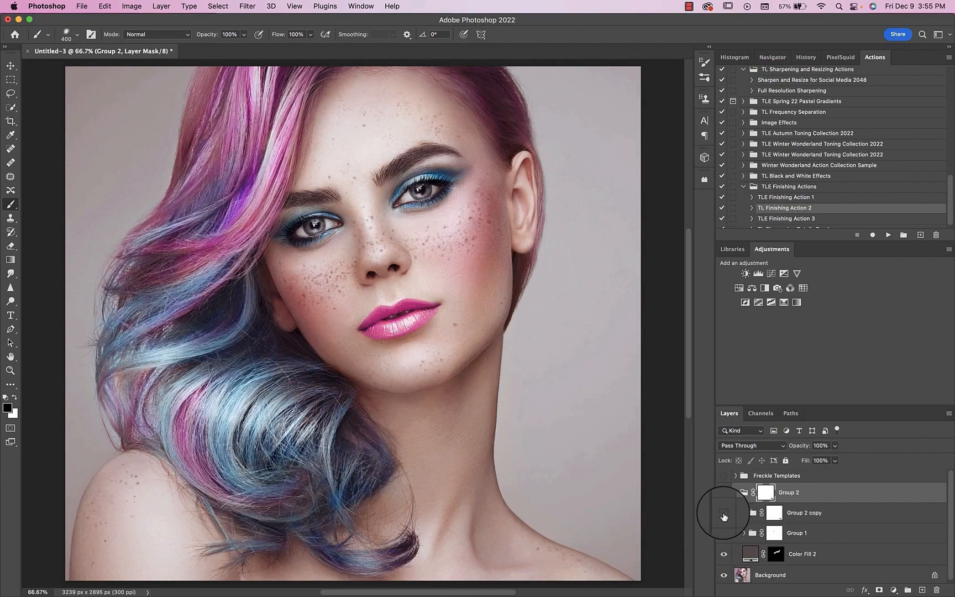
left_click(724, 514)
left_click(724, 514)
left_click(724, 514)
key("super+1")
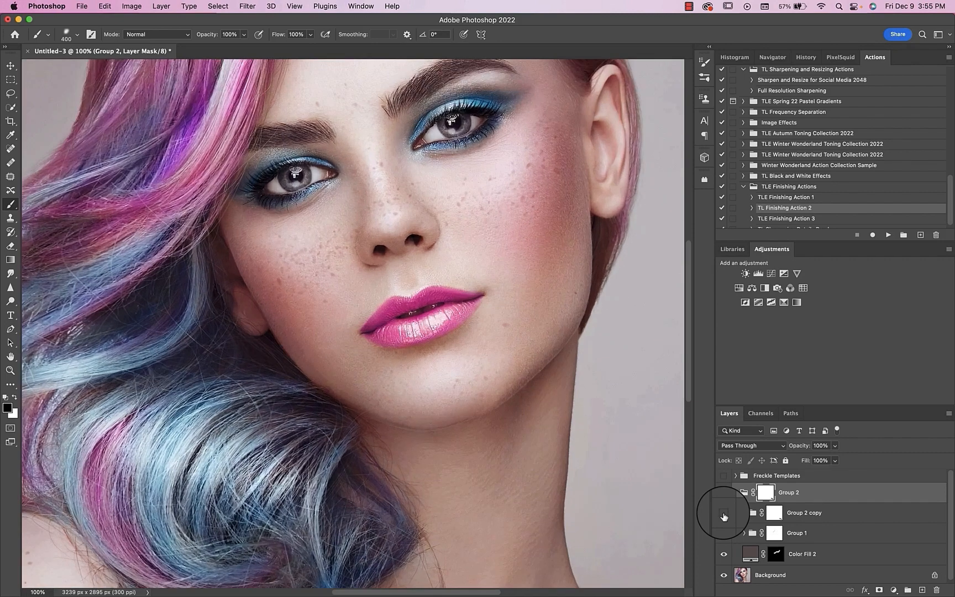
key("super+equal")
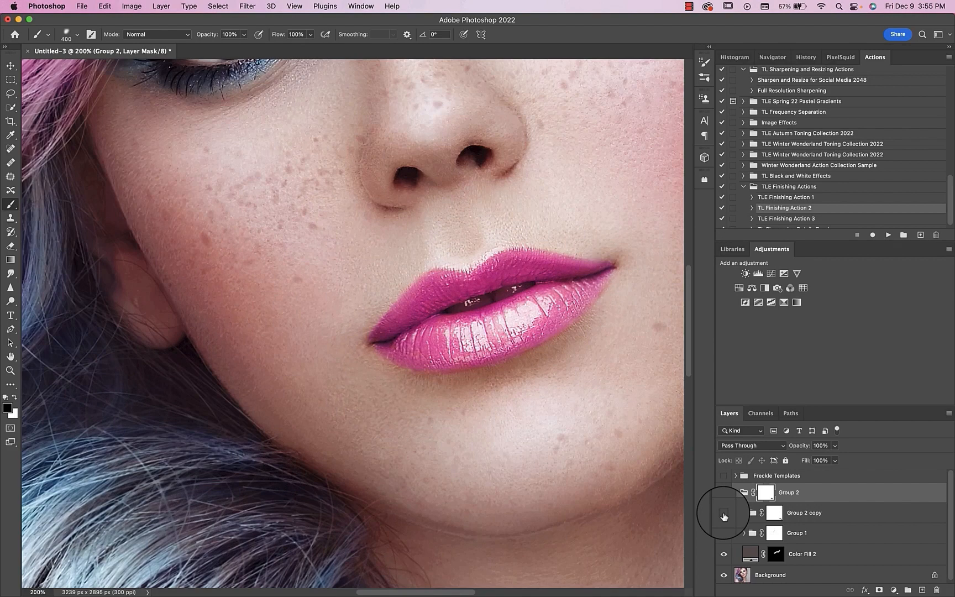
key("super+minus")
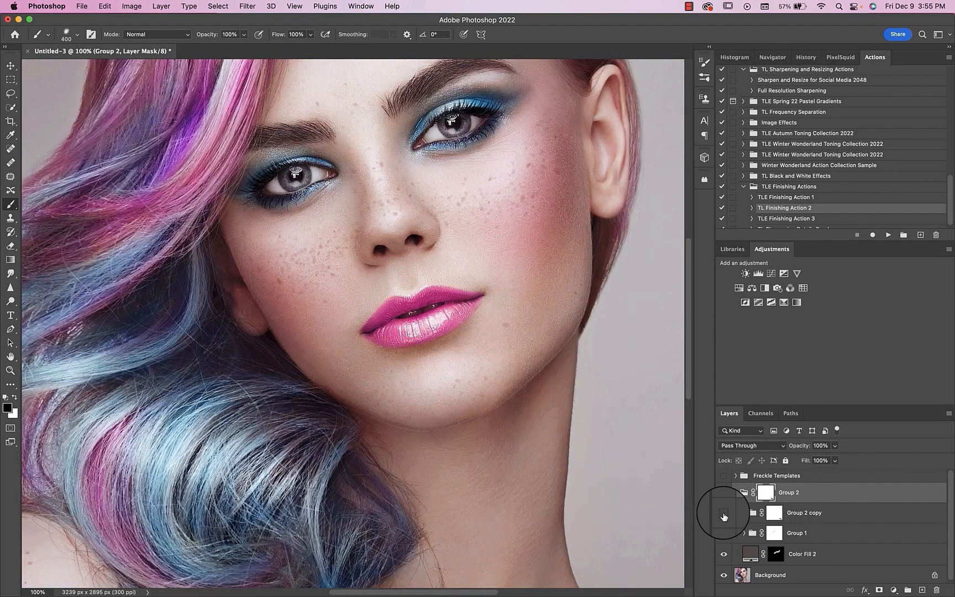
key("super+0")
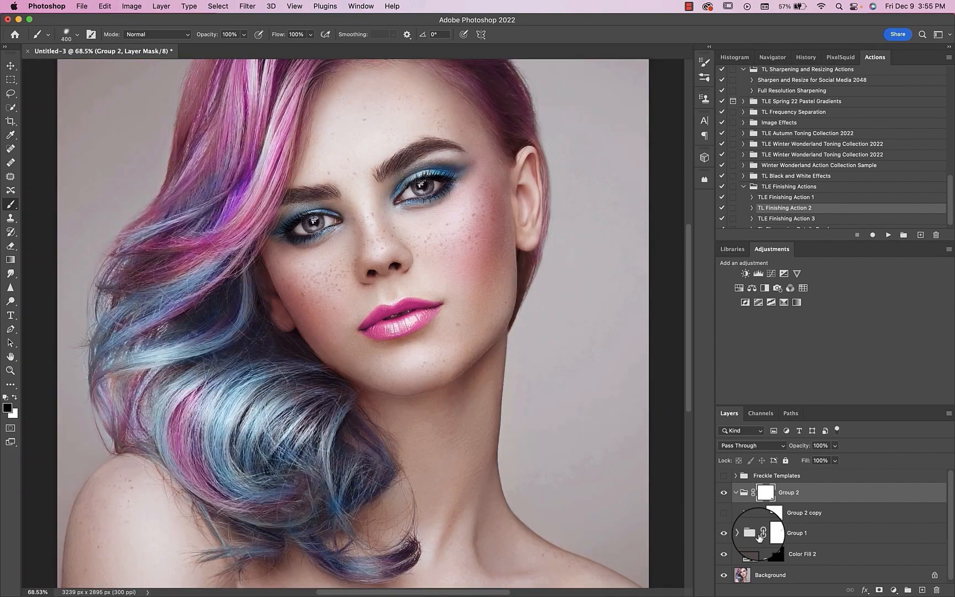
Step: Delete Group 2 and display Layer 1 copy 2 from the Freckle Templates group
left_click(736, 494)
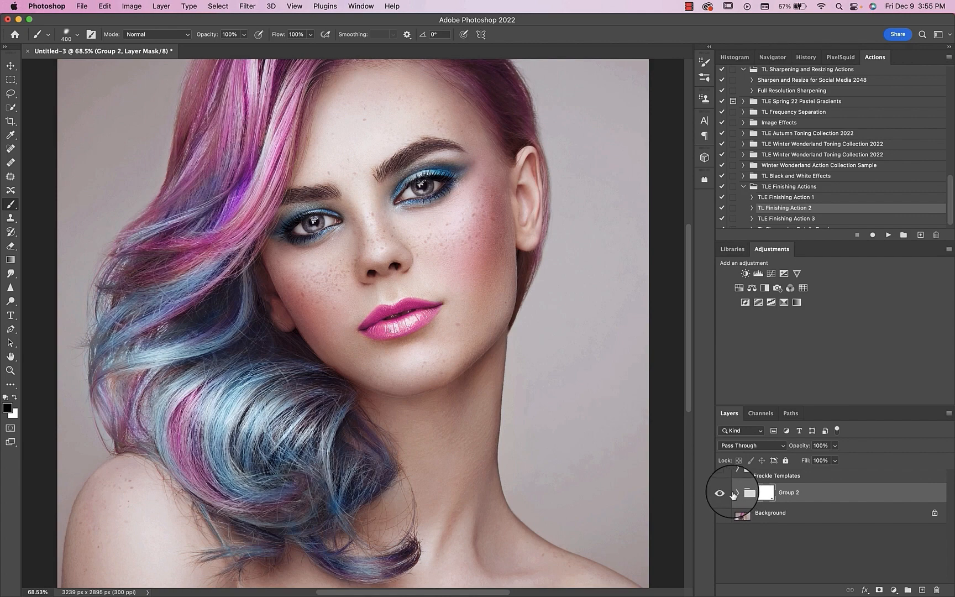
left_click_drag(730, 493, 936, 590)
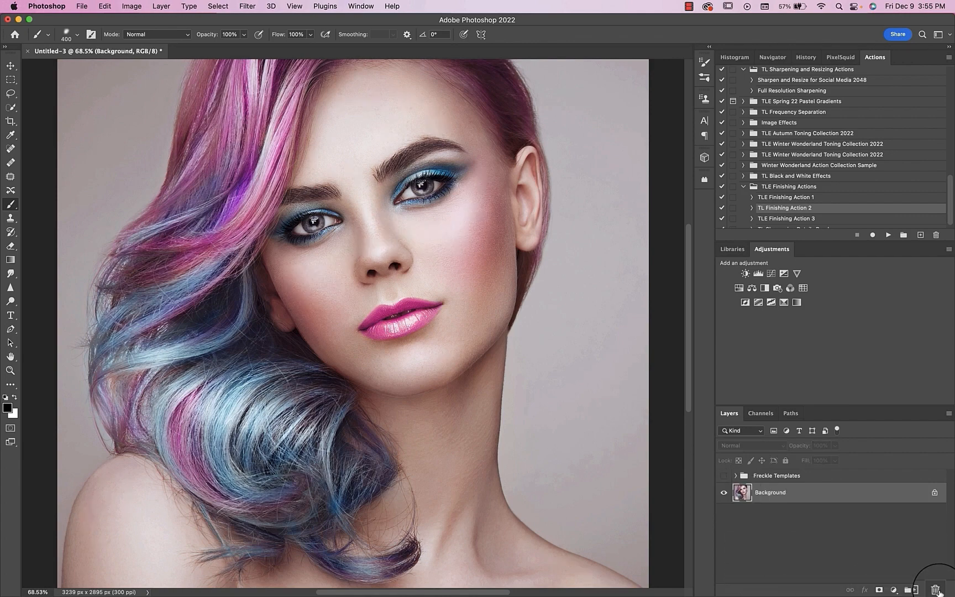
left_click(740, 476)
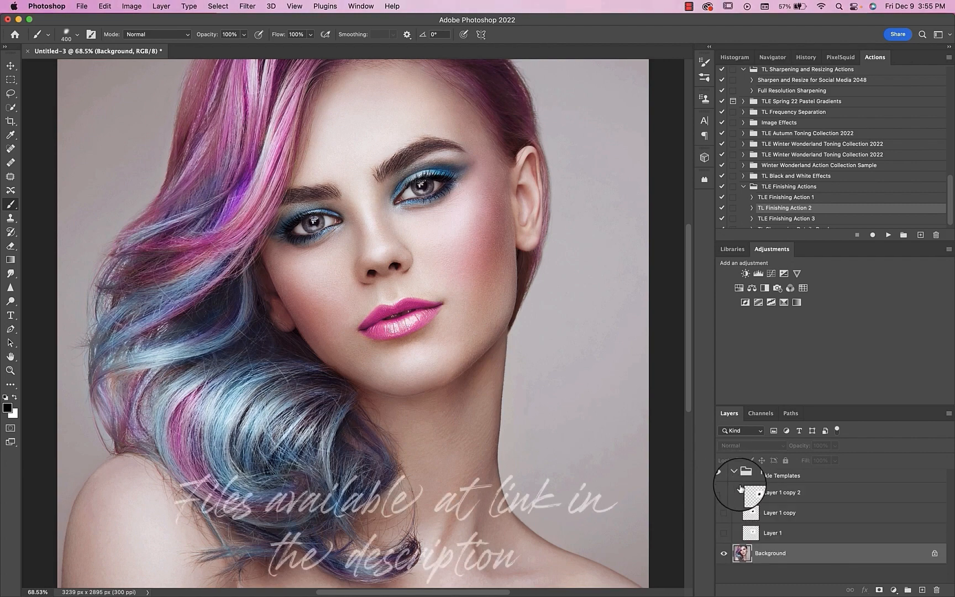
left_click(724, 493)
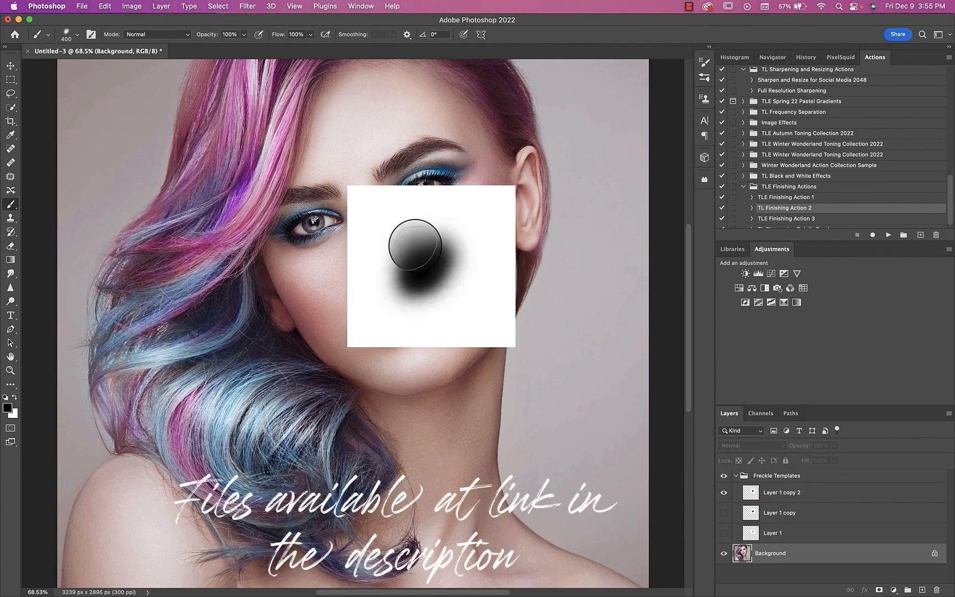
Step: Choose the Soft Round brush preset for the Brush tool
right_click(313, 268)
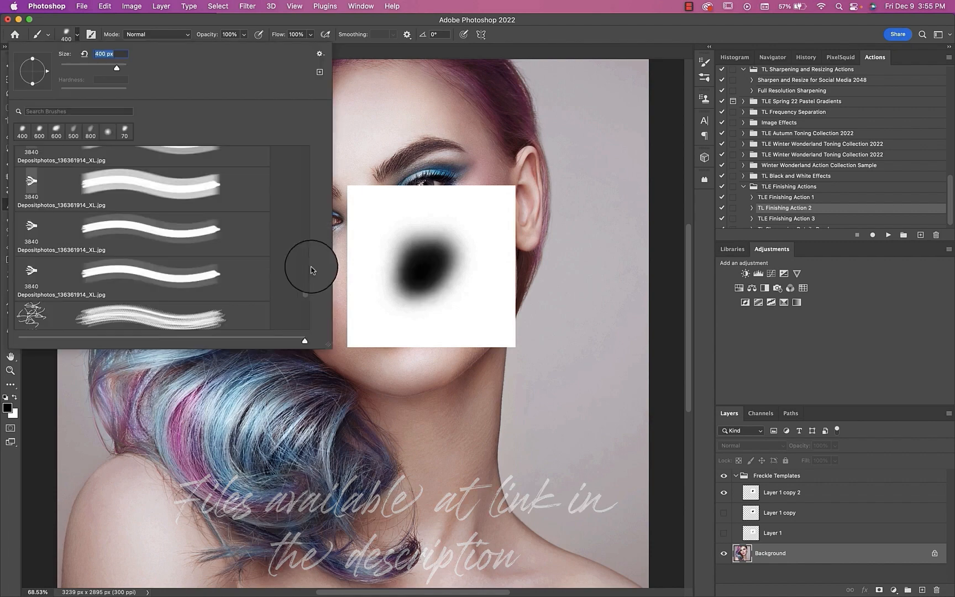
left_click_drag(313, 195, 309, 146)
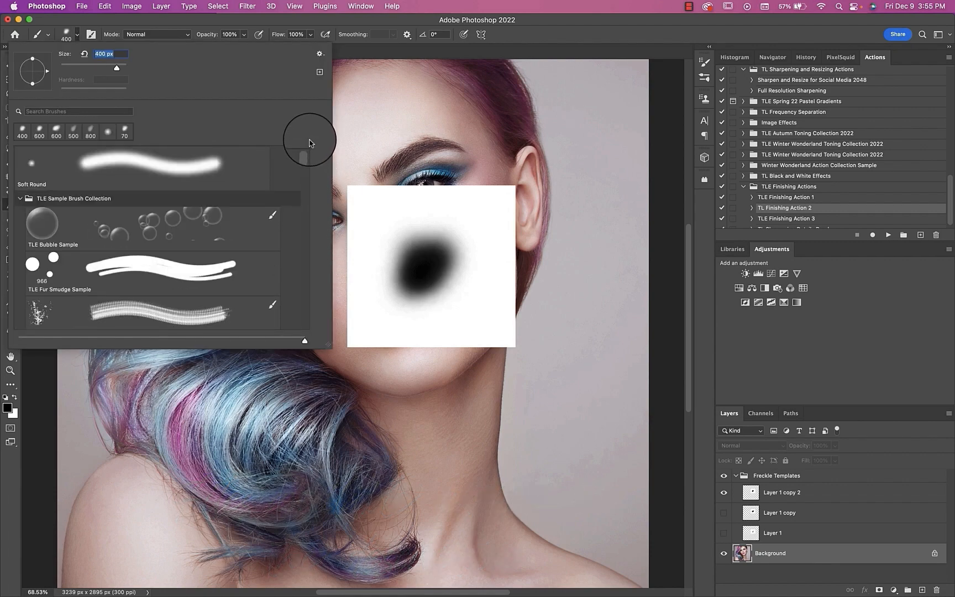
left_click(197, 163)
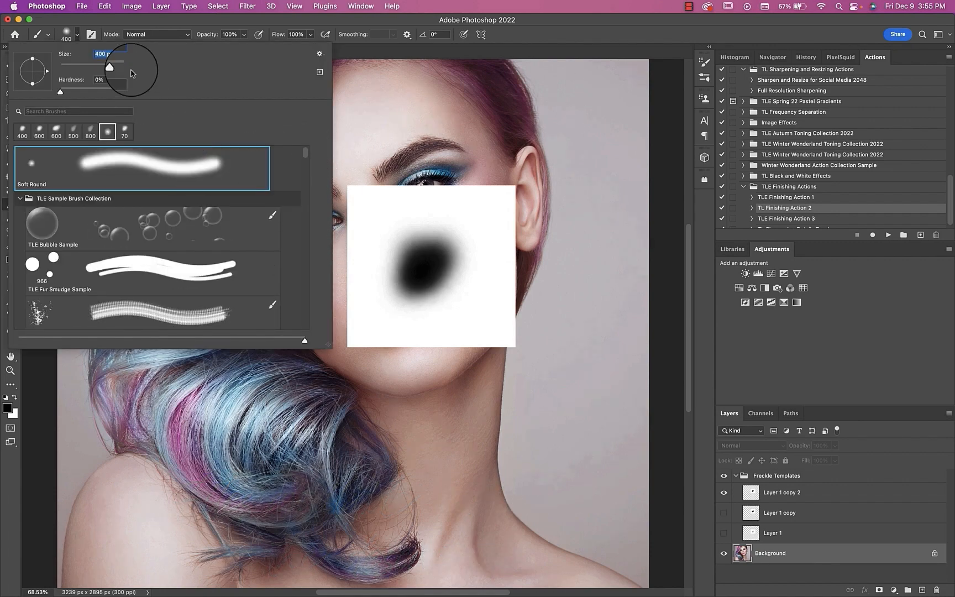
left_click(72, 33)
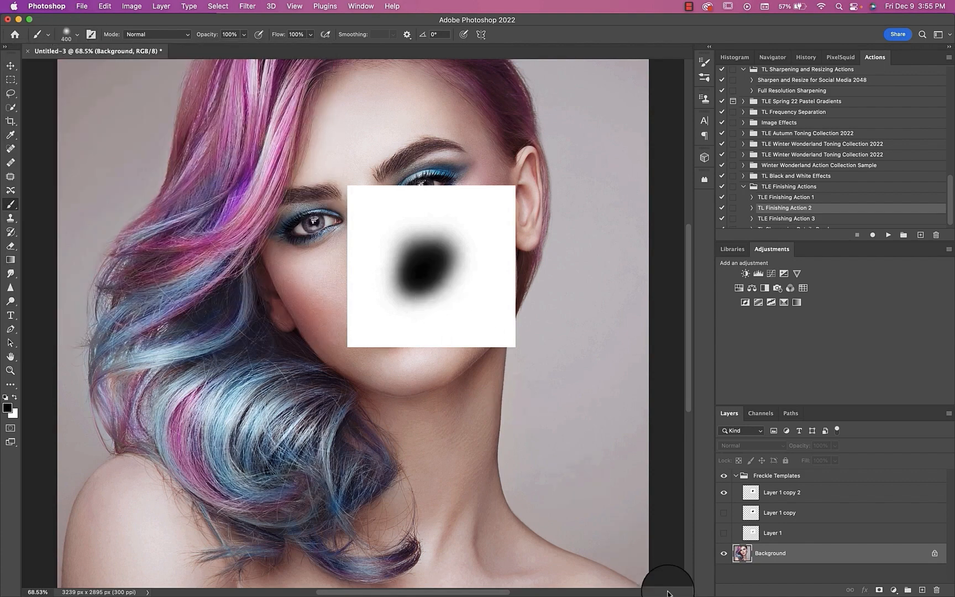
left_click(752, 495)
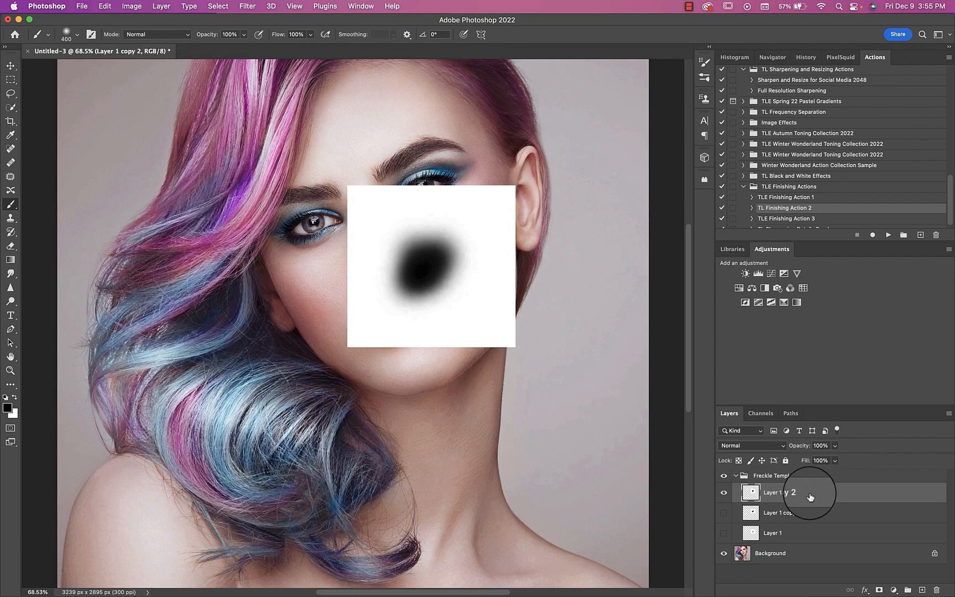
left_click(105, 6)
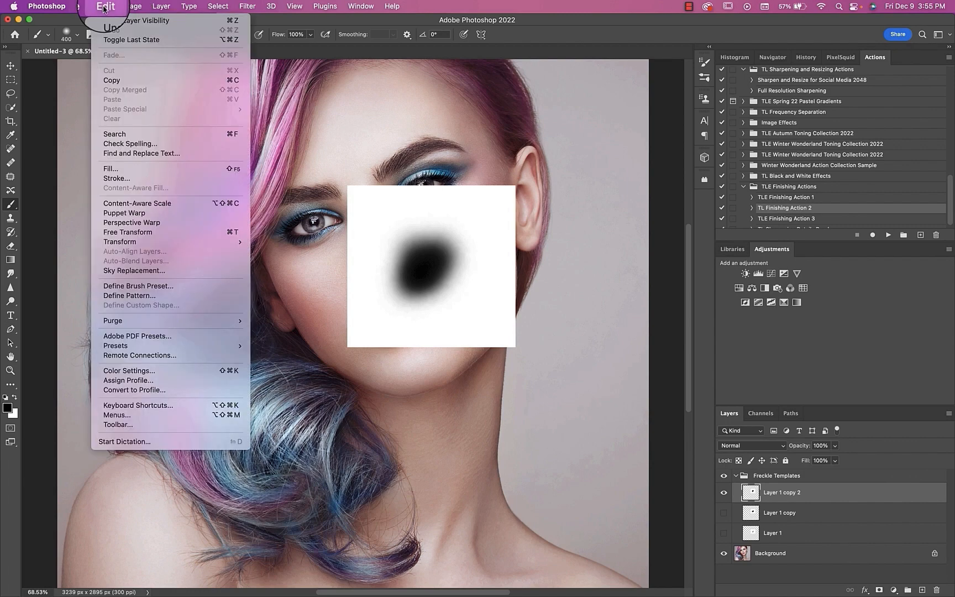
left_click(147, 286)
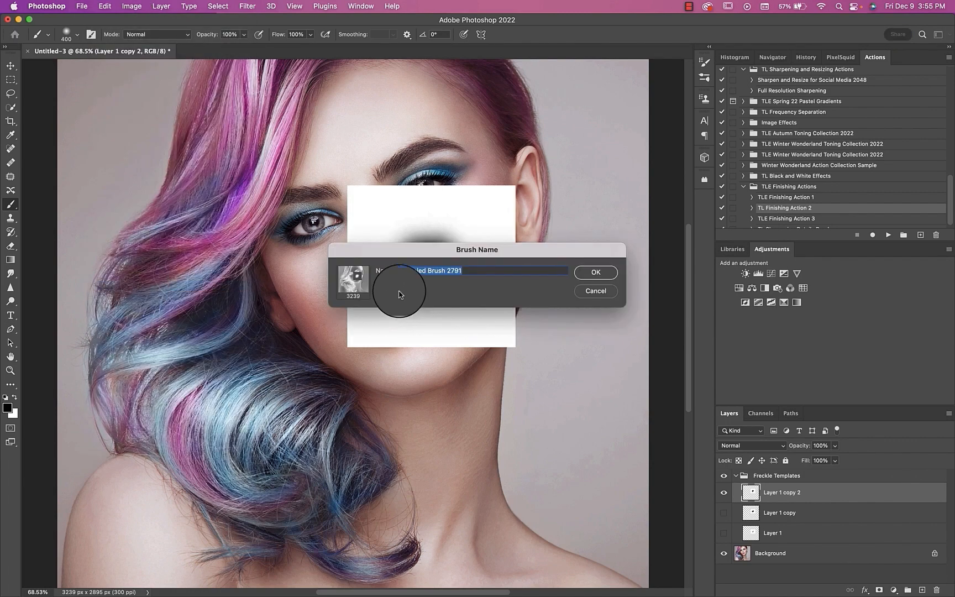
left_click(596, 292)
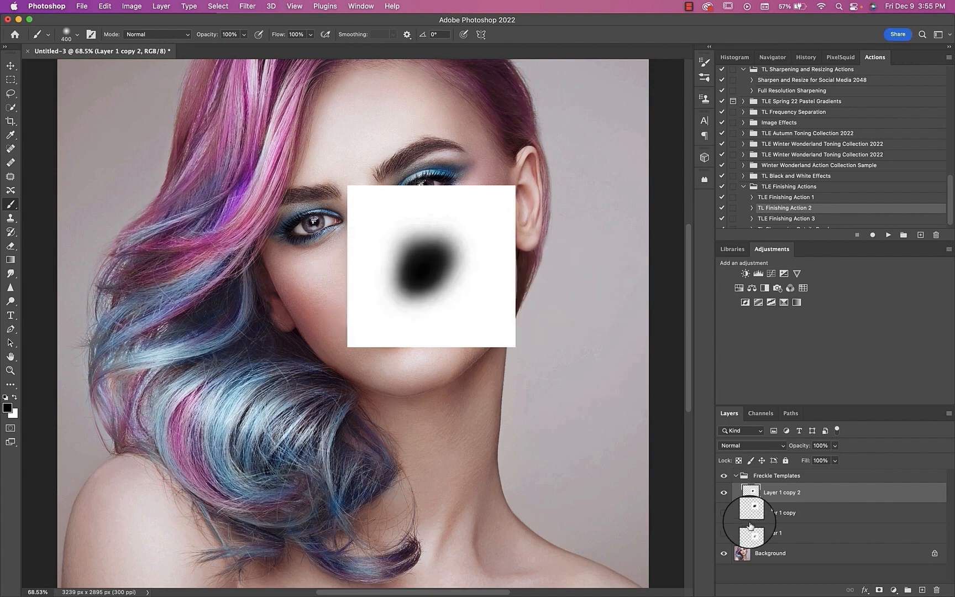
Step: Try defining a brush preset from Layer 1 copy 2 alone with Background hidden, then hide the template and restore Background
left_click(727, 553)
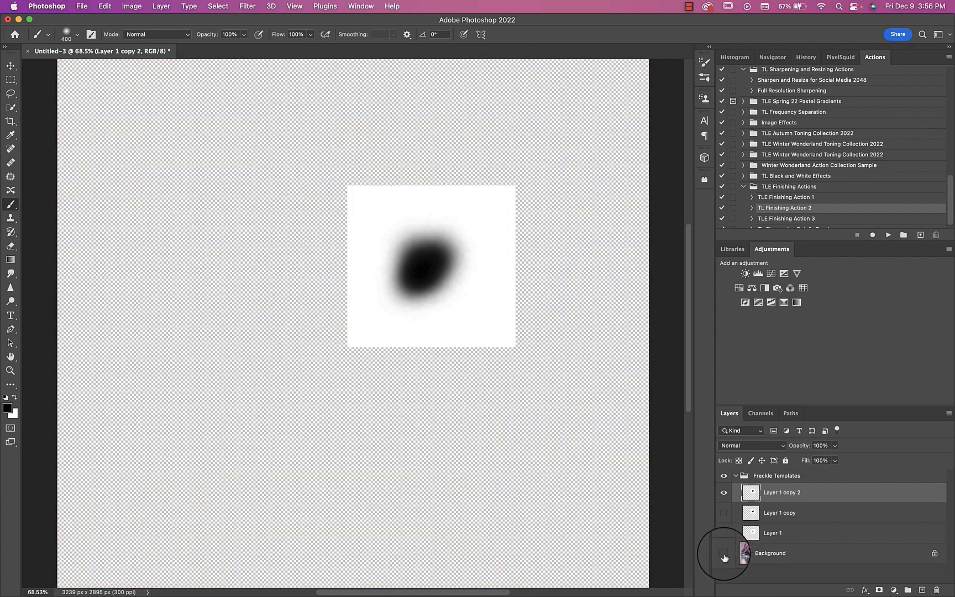
left_click(724, 493)
left_click(724, 492)
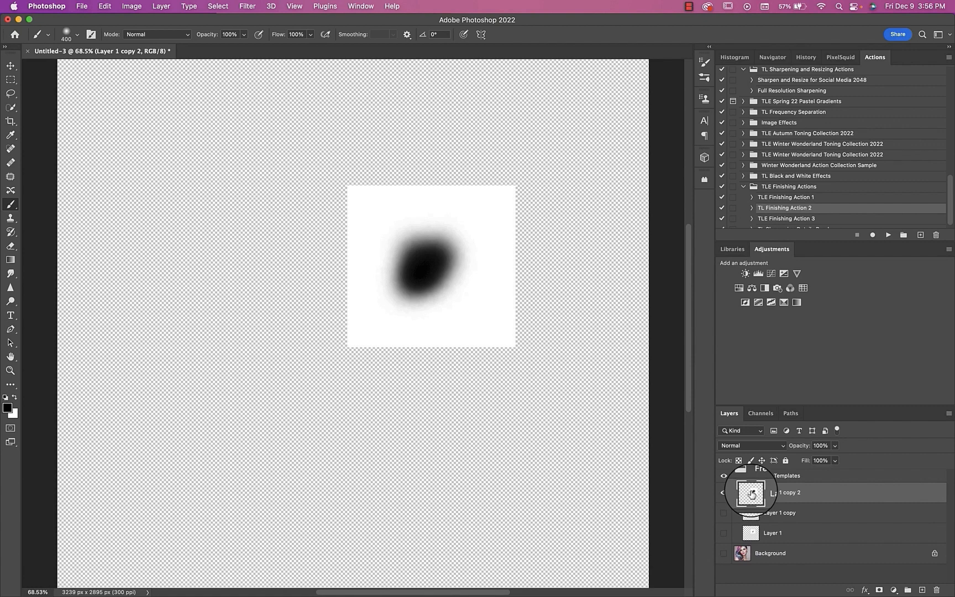
left_click(105, 7)
left_click(136, 286)
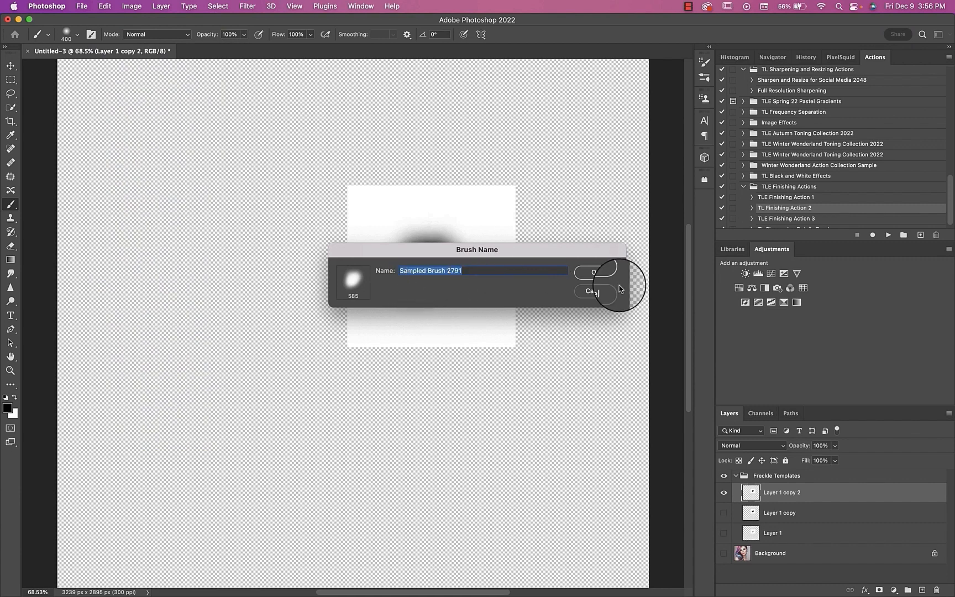
left_click(605, 295)
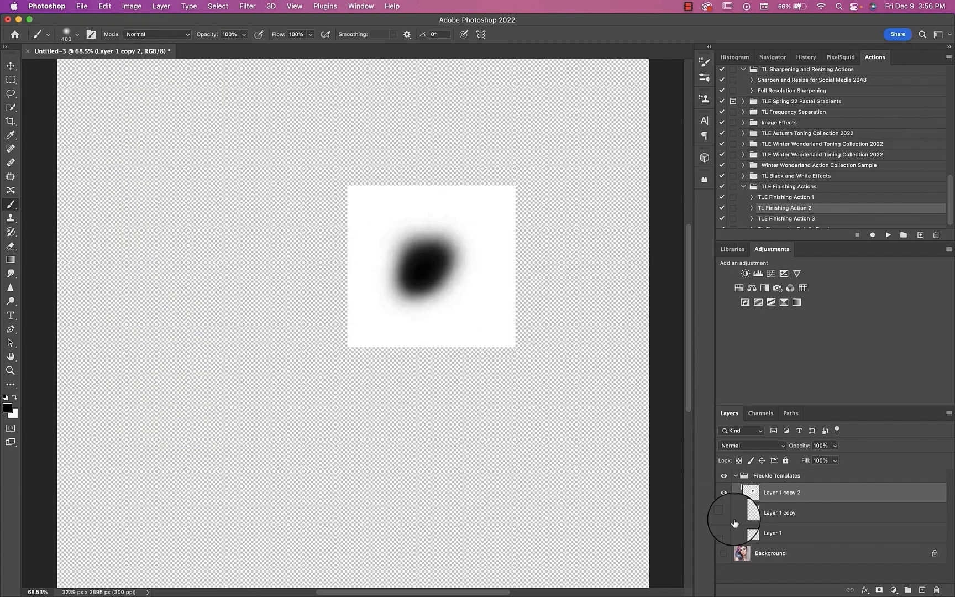
left_click(724, 491)
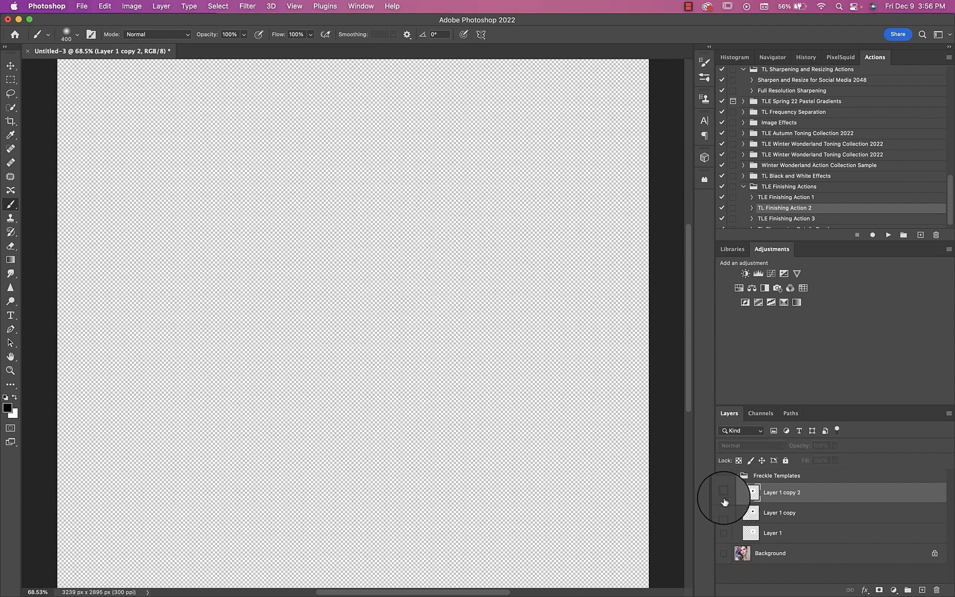
left_click(723, 553)
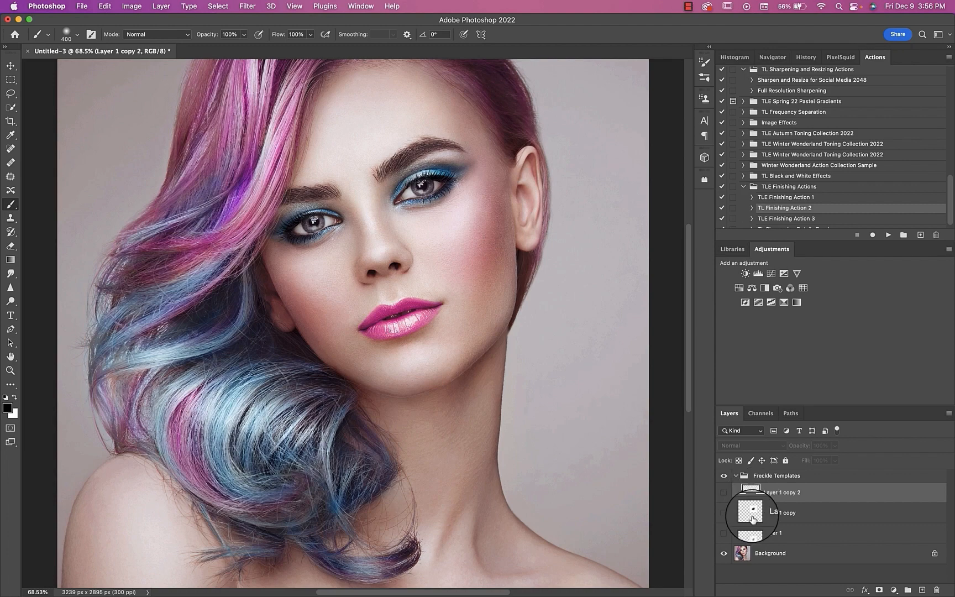
Step: Delete the three freckle template layers and their Freckle Templates group
left_click(751, 534, "shift")
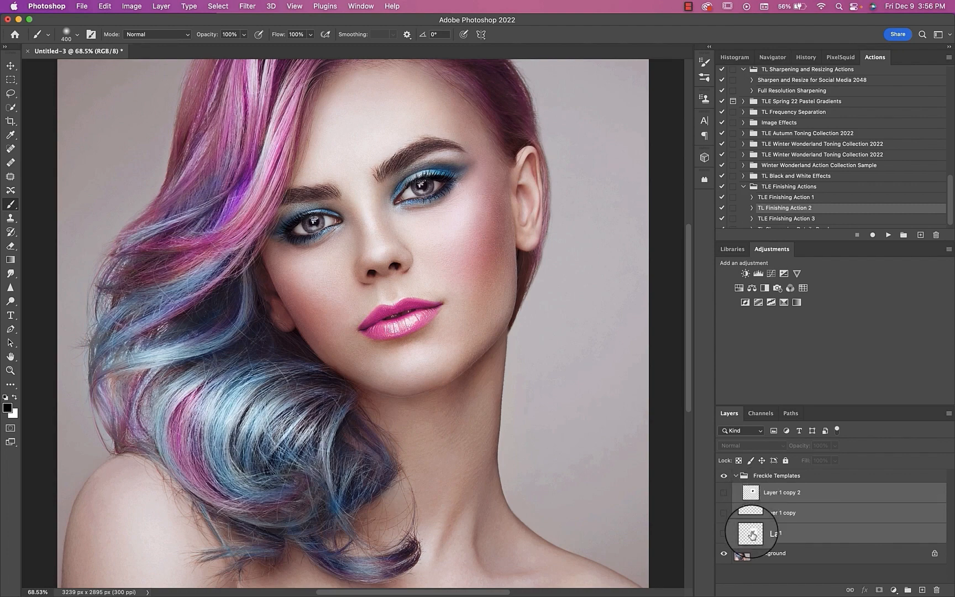
key("BackSpace")
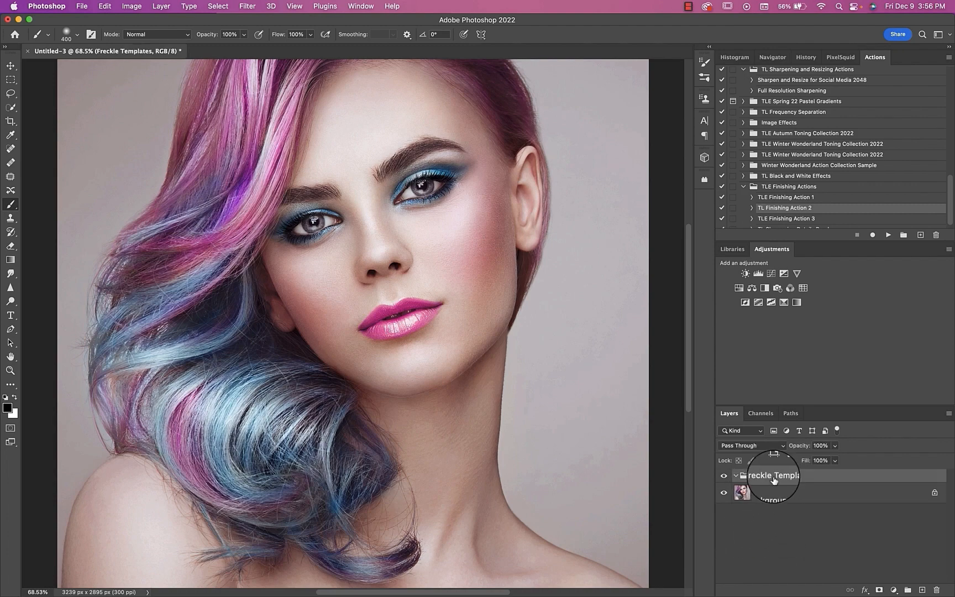
left_click_drag(779, 475, 941, 590)
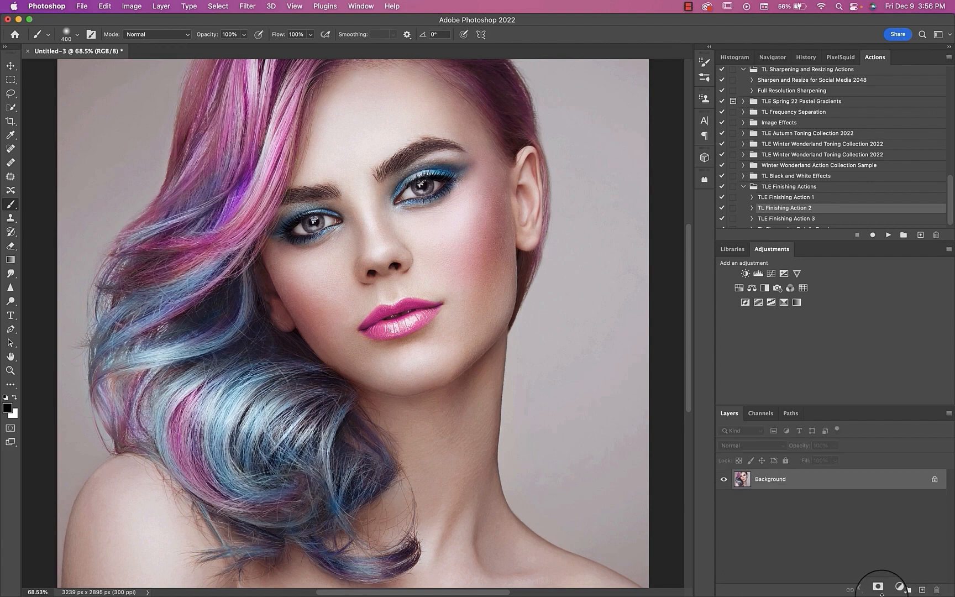
Step: Add a Solid Color fill layer above the Background in dark reddish brown, #461818
left_click(894, 589)
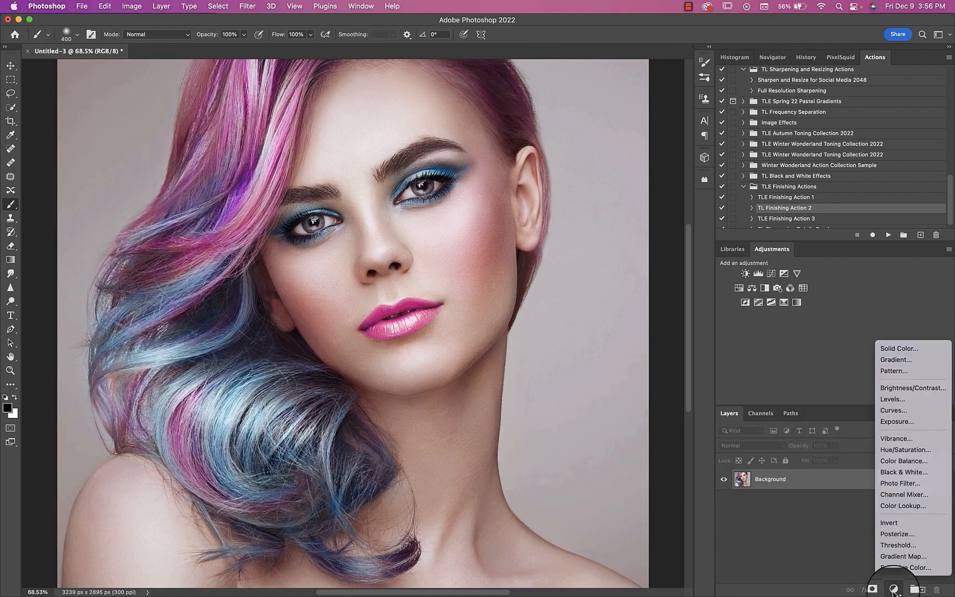
left_click(912, 347)
left_click(732, 331)
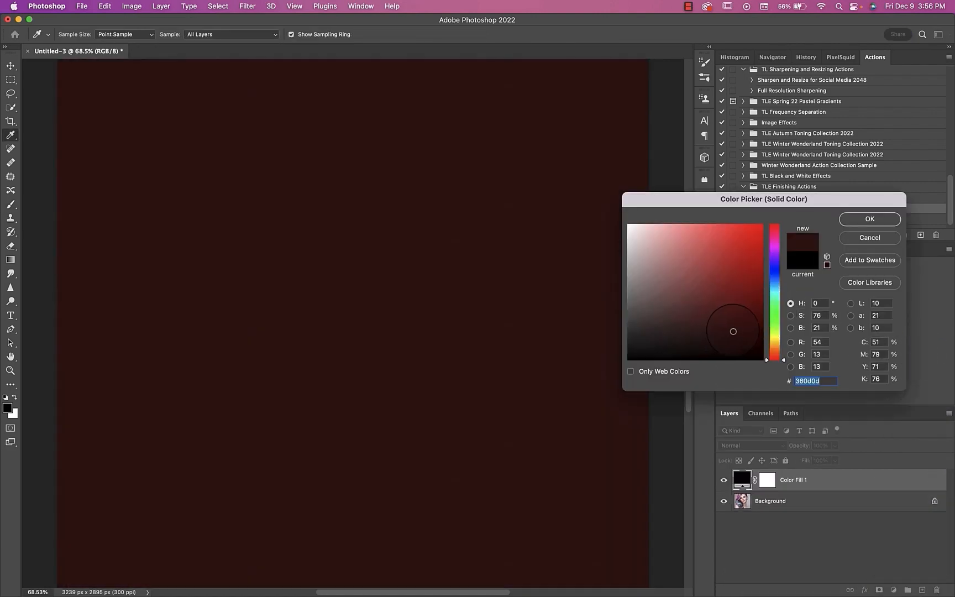
left_click_drag(749, 339, 724, 323)
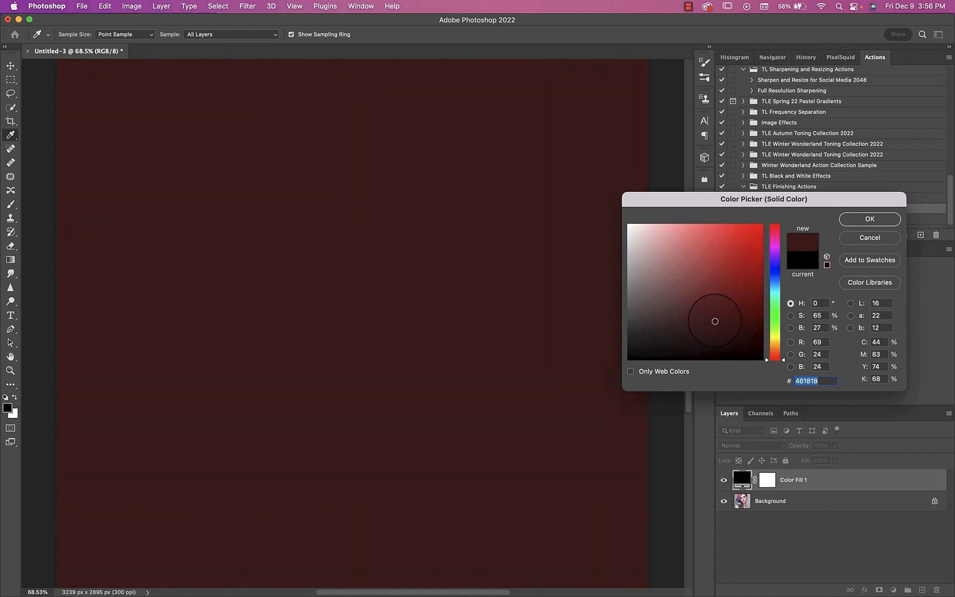
left_click(869, 219)
Step: Invert the Color Fill 1 mask to black and duplicate the layer twice, keeping the original's mask active
left_click(768, 484)
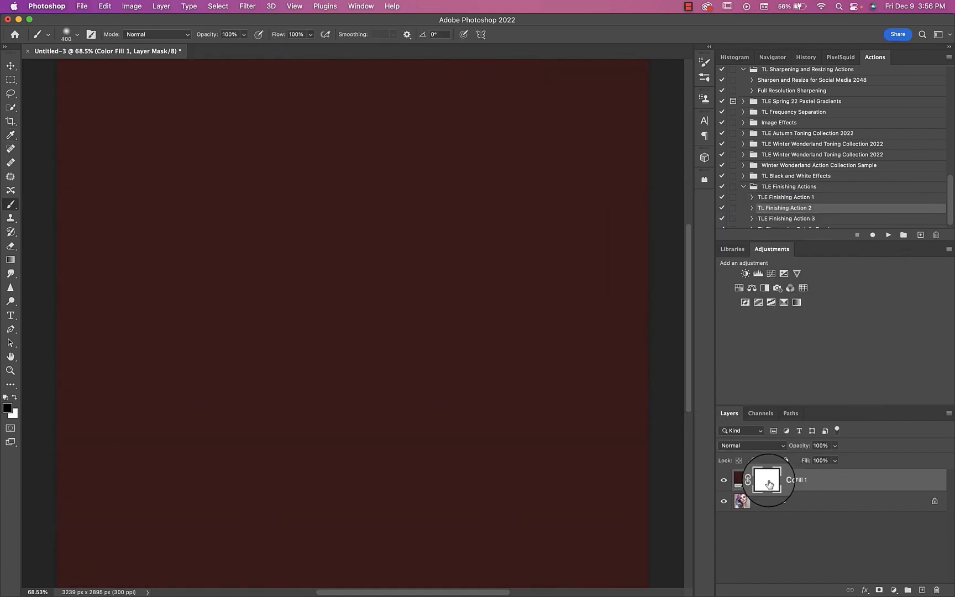
key("super+i")
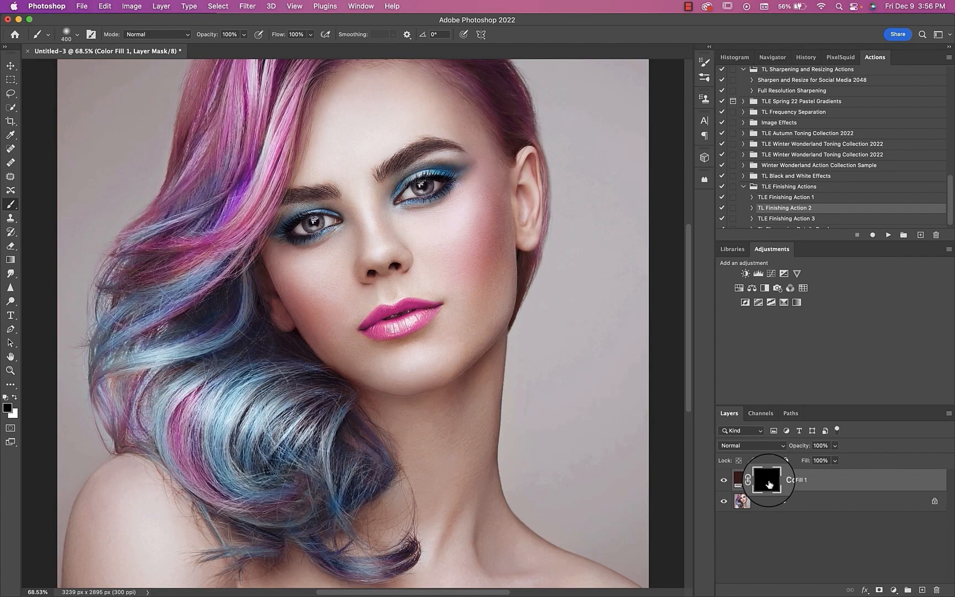
key("super+j")
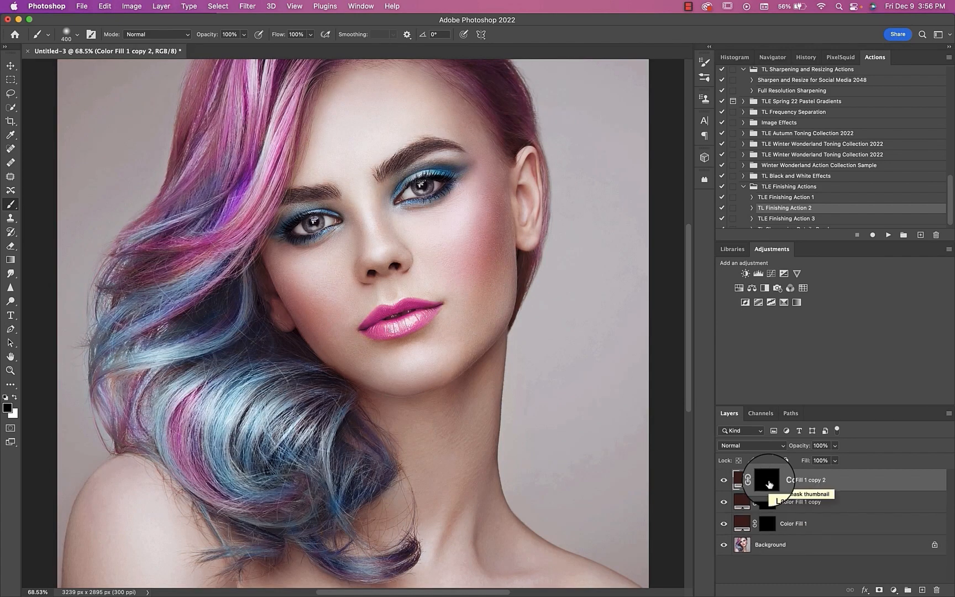
key("super+j")
left_click(767, 528)
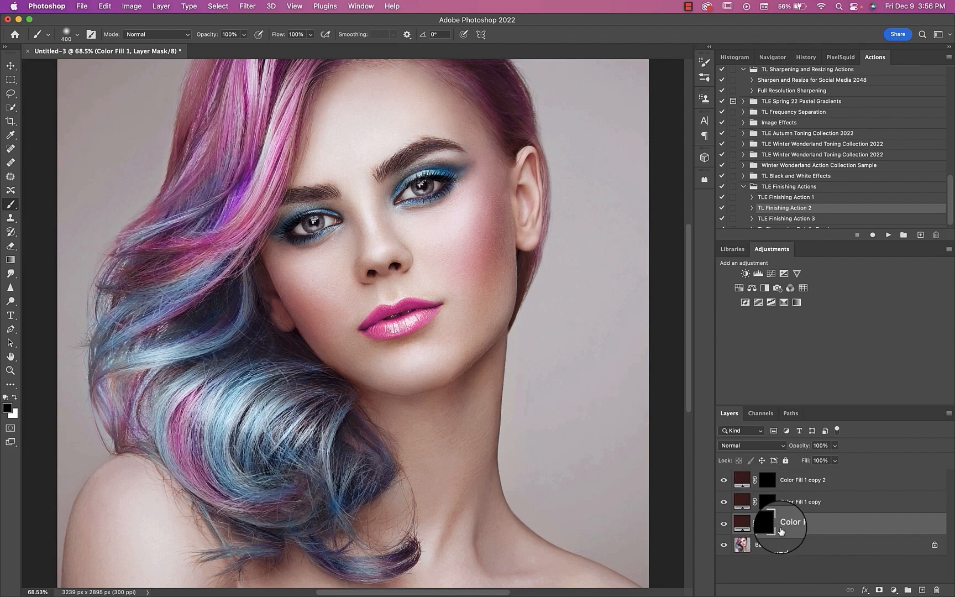
Step: Choose the custom 52 px freckle brush tip and set its spacing to 88%
left_click(74, 34)
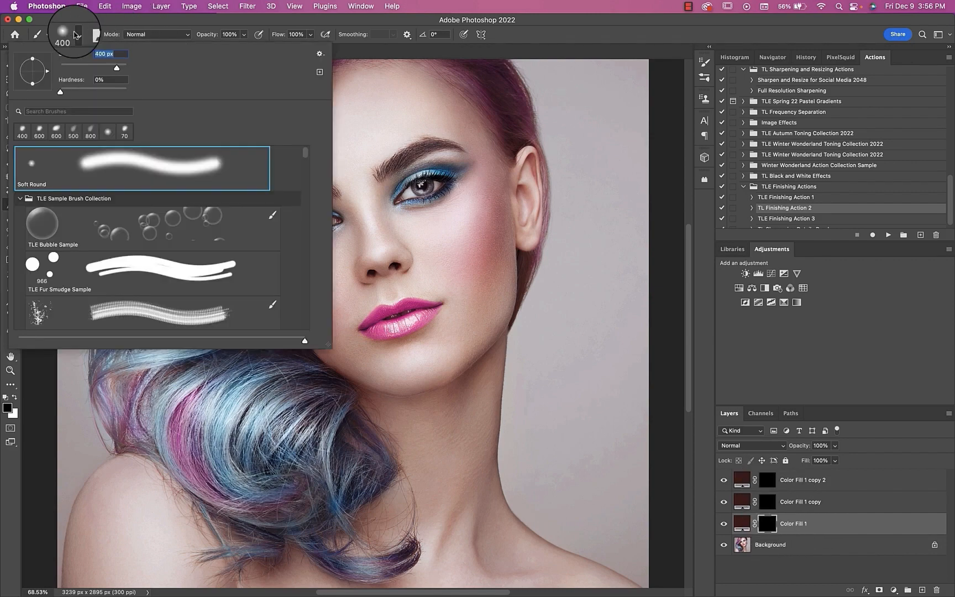
scroll(146, 295, "down", 5)
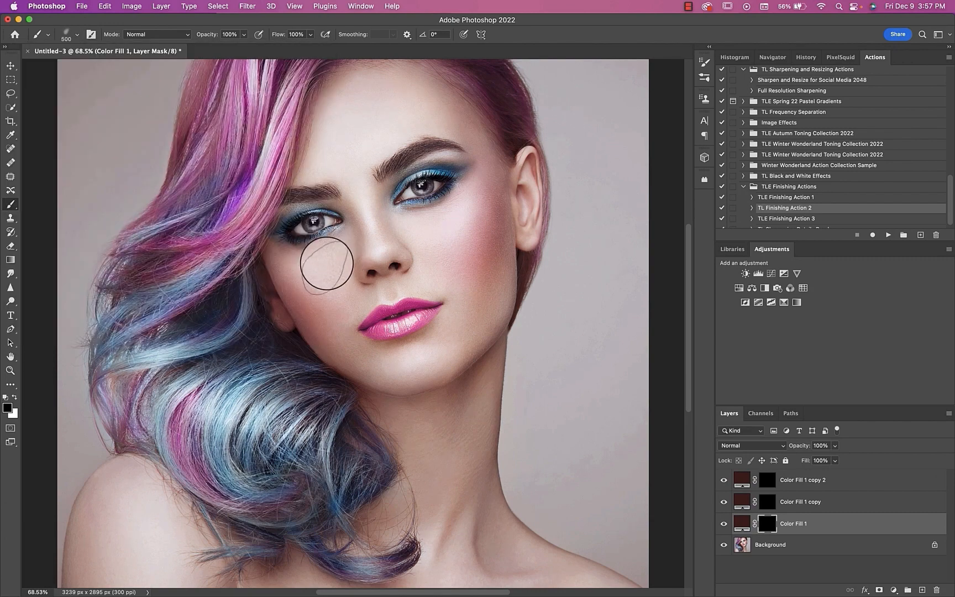
left_click(358, 11)
left_click(367, 98)
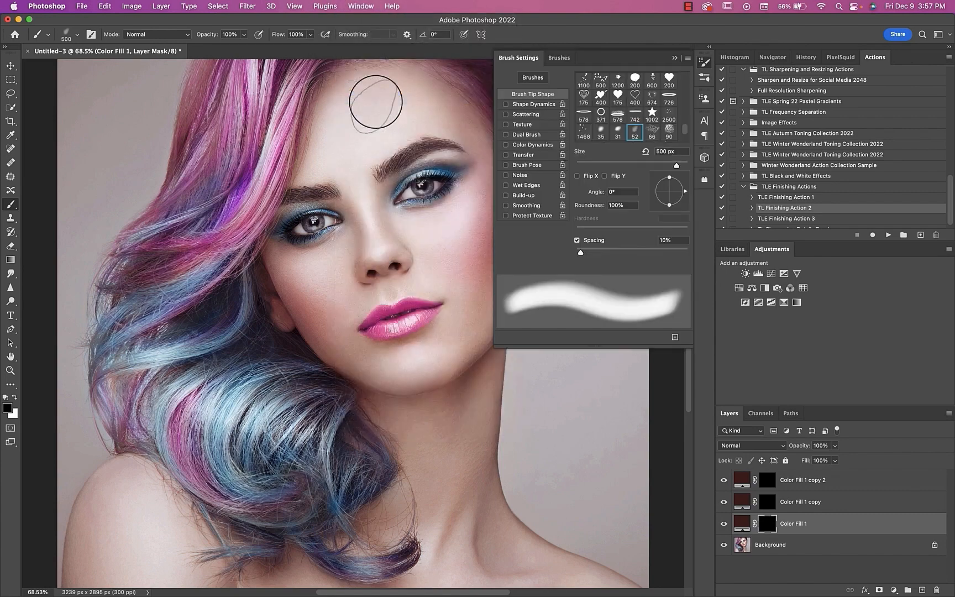
left_click_drag(580, 252, 624, 253)
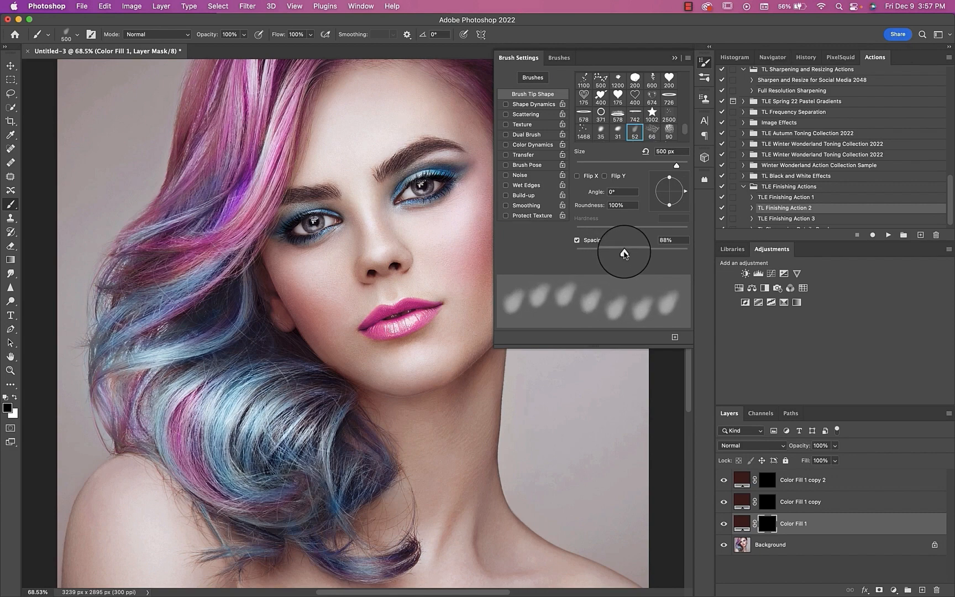
Step: Enable Shape Dynamics for the freckle brush with 100% size jitter and 100% angle jitter
left_click(533, 104)
left_click_drag(593, 83, 695, 93)
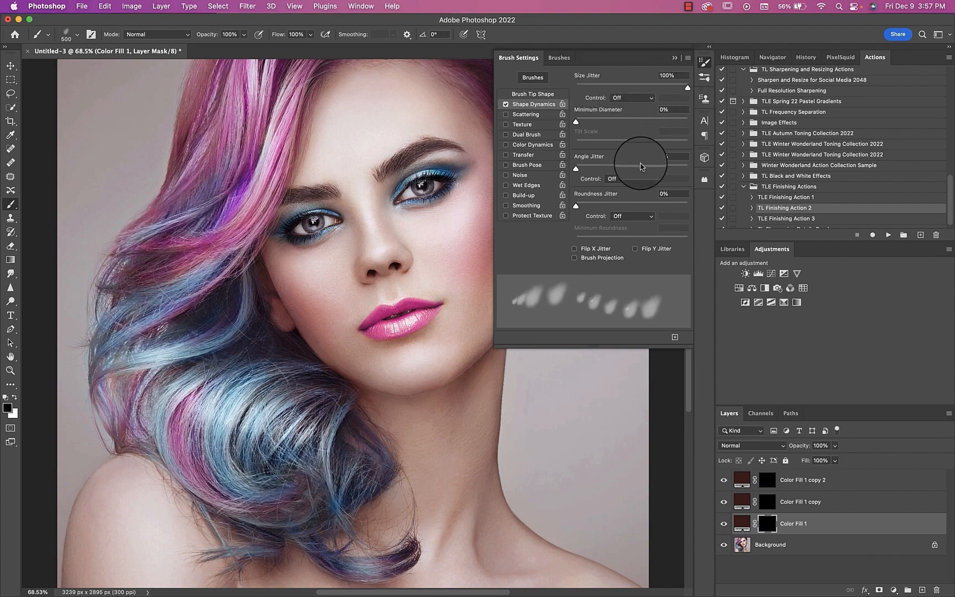
left_click_drag(642, 167, 728, 176)
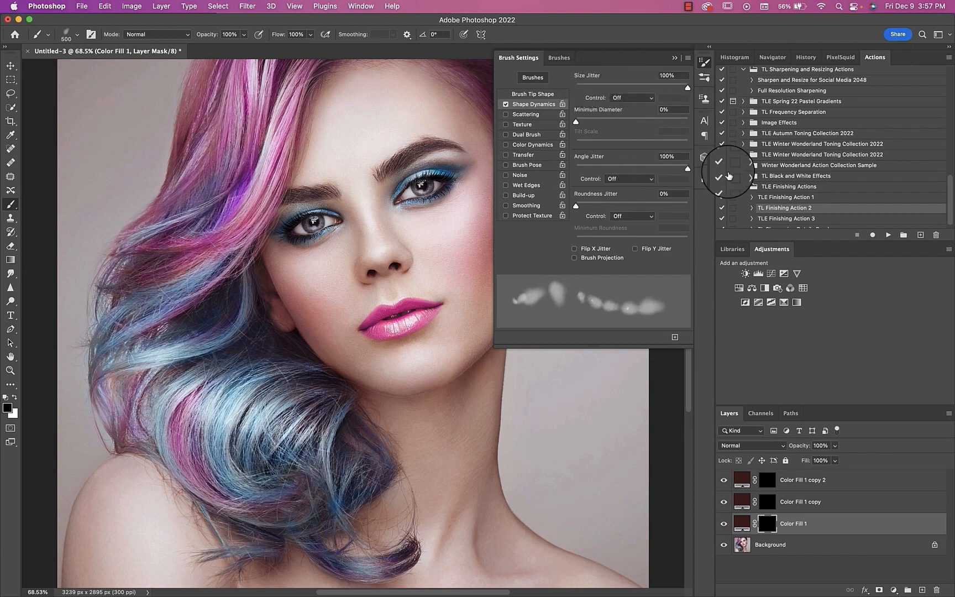
Step: Enable Scattering at 276% on both axes and Transfer with 52% opacity jitter and 96% flow jitter
left_click(525, 114)
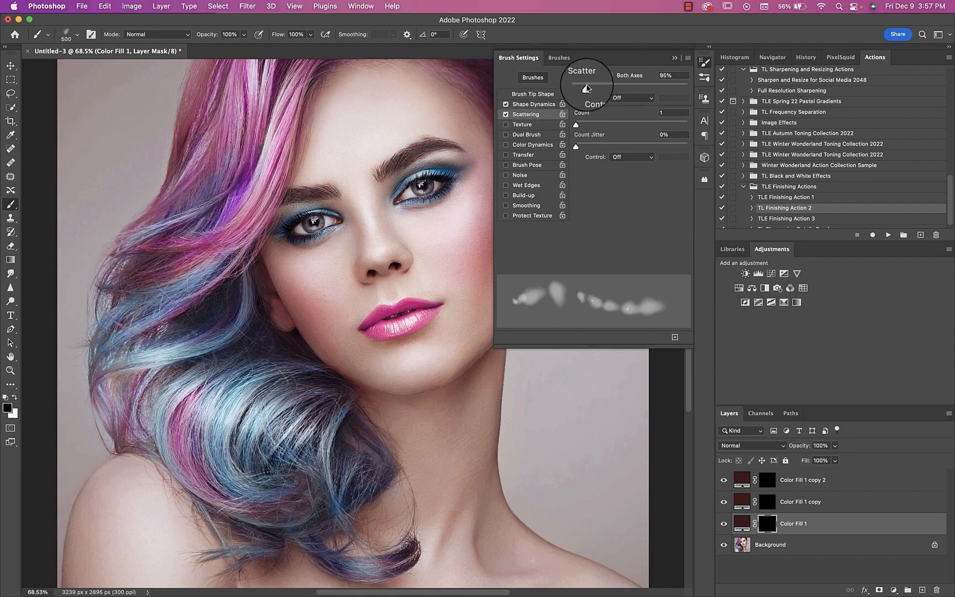
left_click_drag(586, 88, 606, 89)
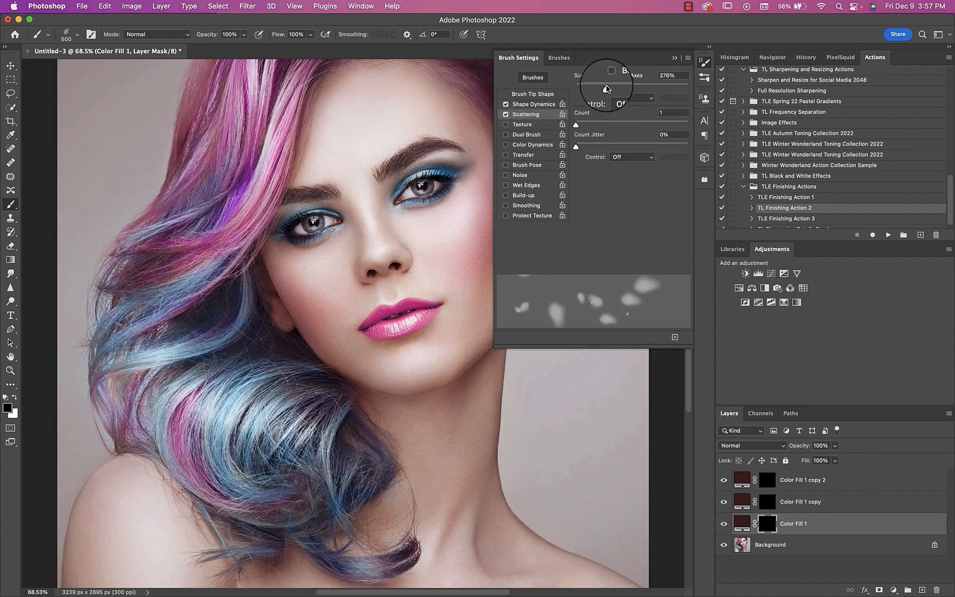
left_click(610, 76)
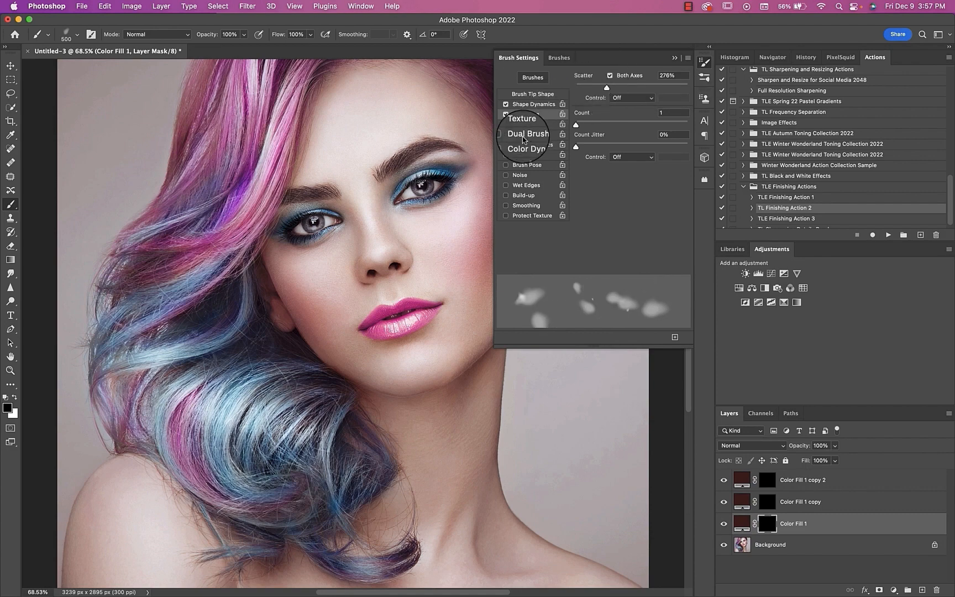
left_click(518, 157)
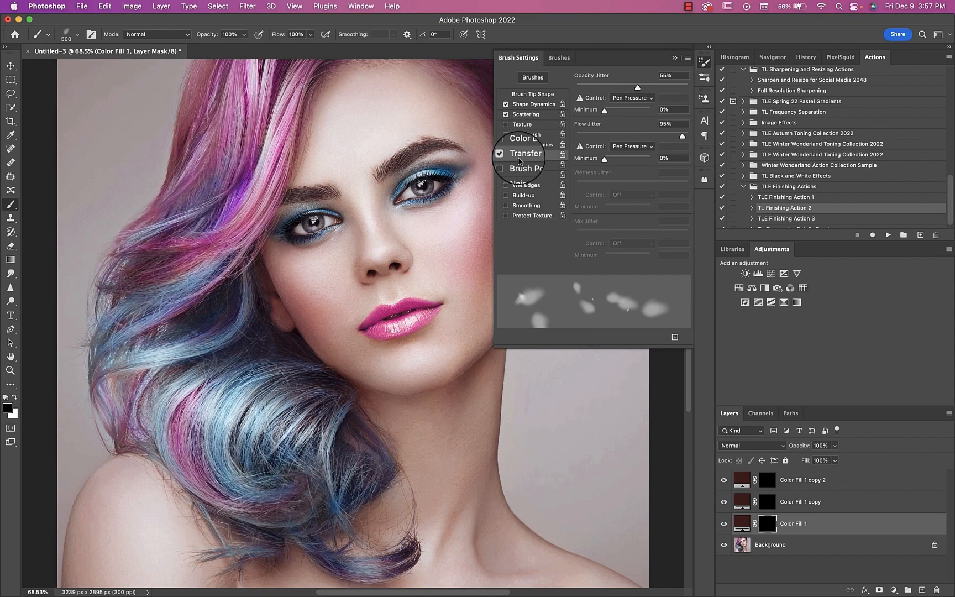
left_click_drag(637, 89, 632, 91)
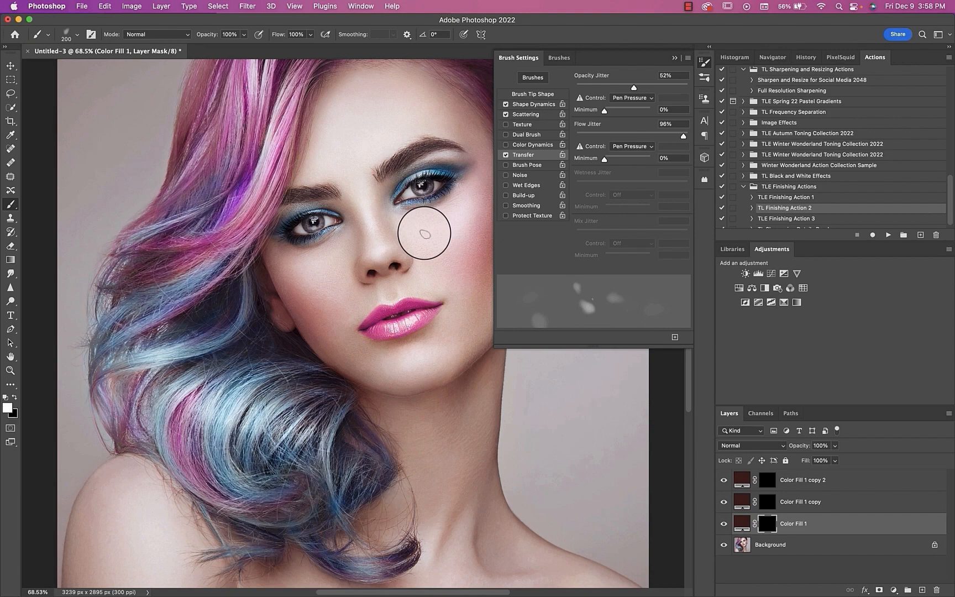
Step: Reduce the brush to 90 px and paint a white test stroke on the Color Fill 1 mask over the ear-side cheek
key("bracketleft")
key("bracketleft")
key("bracketleft")
key("bracketleft")
key("bracketleft")
left_click_drag(420, 234, 454, 227)
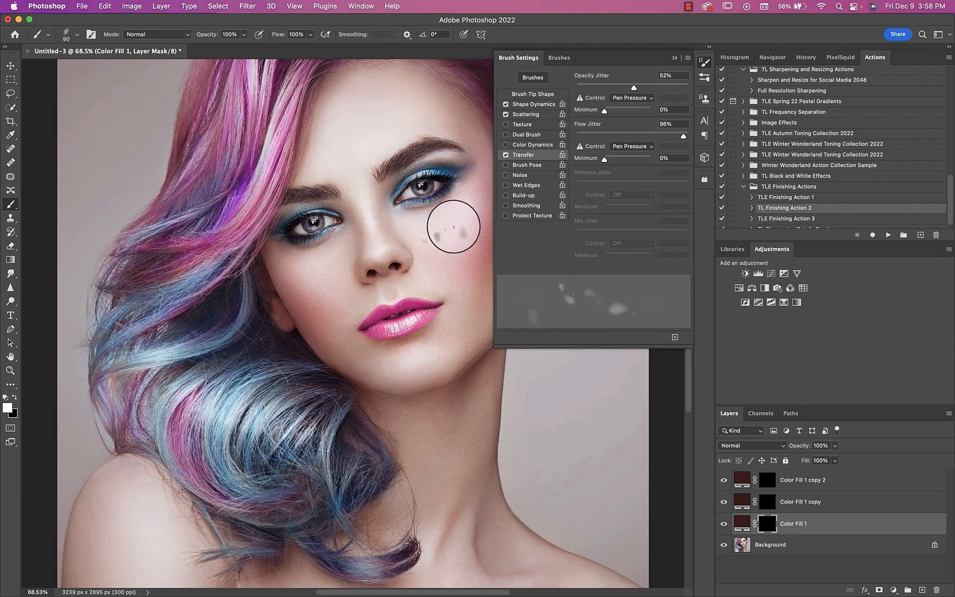
Step: Lower the freckle brush spacing to 27% and paint another test stroke on the cheek
left_click(534, 95)
left_click_drag(613, 253, 589, 254)
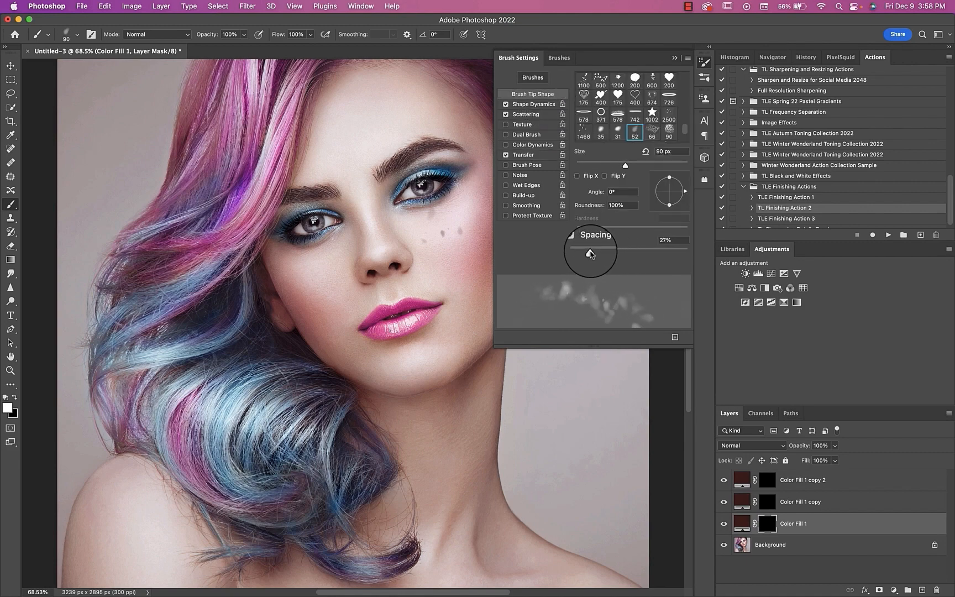
mouse_move(442, 264)
left_mouse_down()
mouse_move(454, 266)
mouse_move(467, 247)
left_mouse_up()
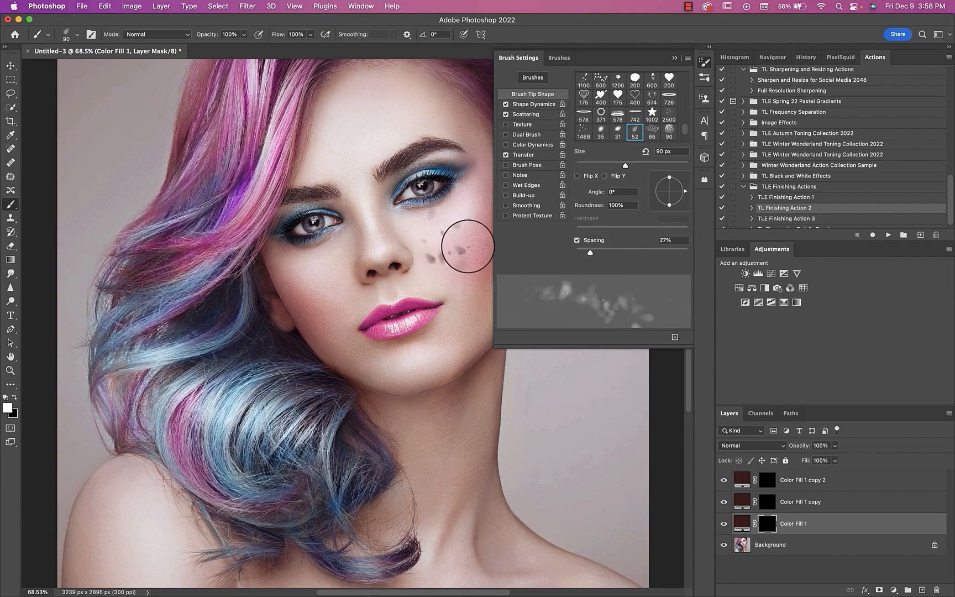
Step: Raise the brush scatter to 548%, test it on the cheek, and undo all test strokes
left_click(525, 114)
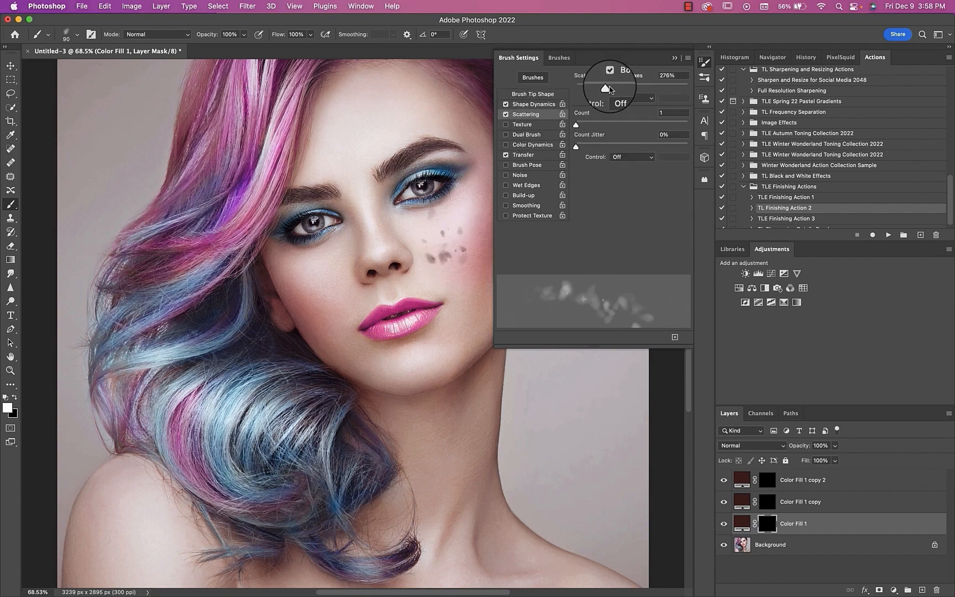
left_click_drag(612, 88, 637, 89)
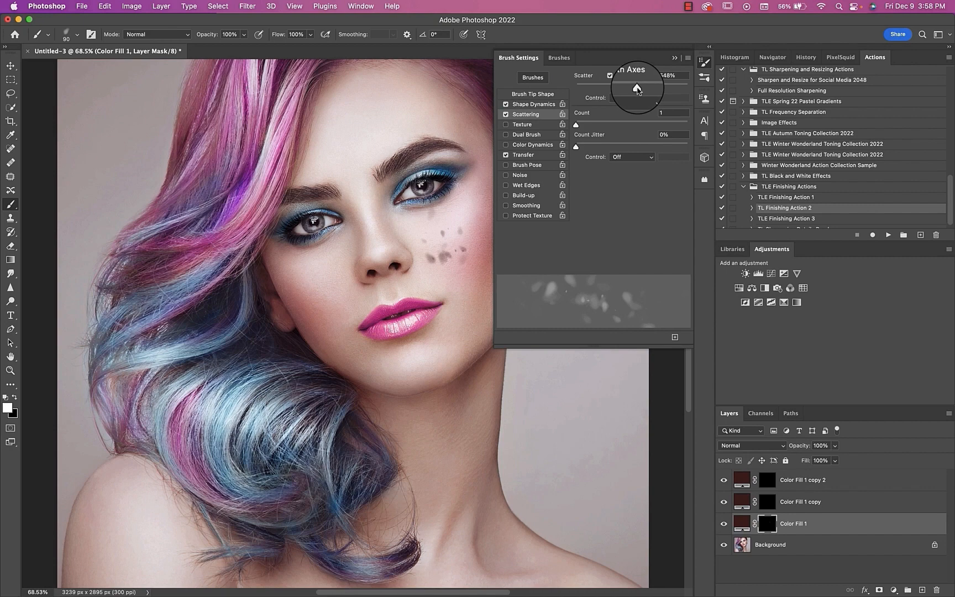
left_click_drag(421, 220, 464, 217)
left_click(705, 62)
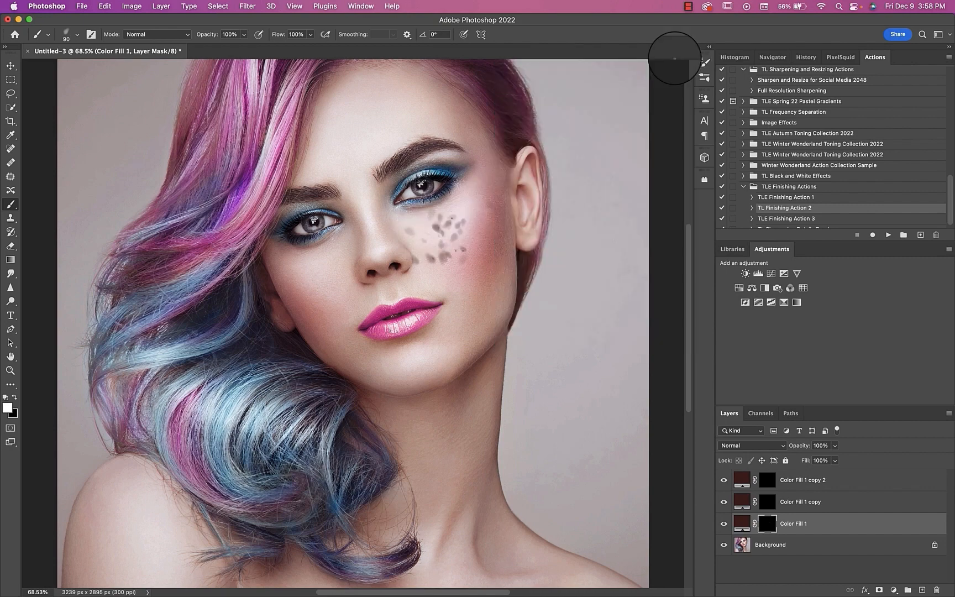
key("super+z")
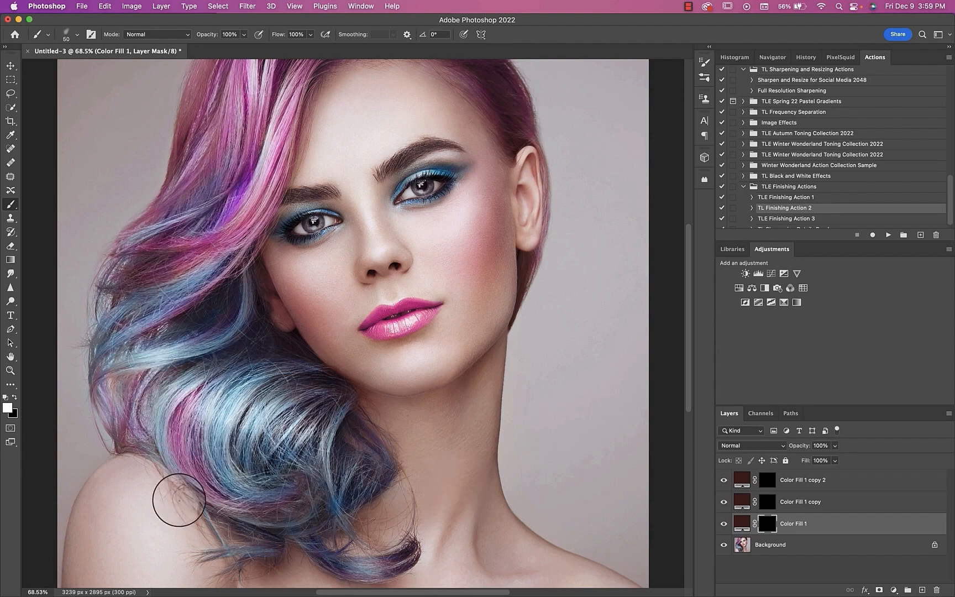
Step: Paint freckles across both cheeks and the nose bridge on the Color Fill 1 mask, reducing the brush to 20 px
key("super+1")
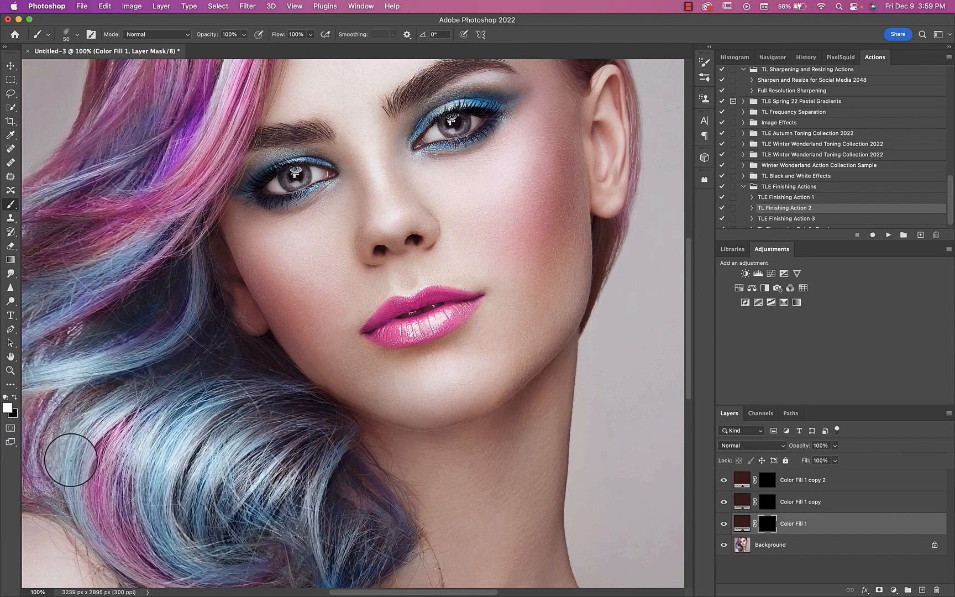
mouse_move(338, 225)
left_mouse_down()
mouse_move(249, 262)
mouse_move(337, 246)
left_mouse_up()
mouse_move(460, 199)
left_mouse_down()
mouse_move(502, 199)
mouse_move(561, 116)
mouse_move(488, 180)
mouse_move(550, 183)
left_mouse_up()
key("bracketleft")
key("bracketleft")
mouse_move(340, 243)
left_mouse_down()
mouse_move(348, 246)
mouse_move(374, 199)
mouse_move(355, 148)
left_mouse_up()
left_click_drag(350, 143, 340, 132)
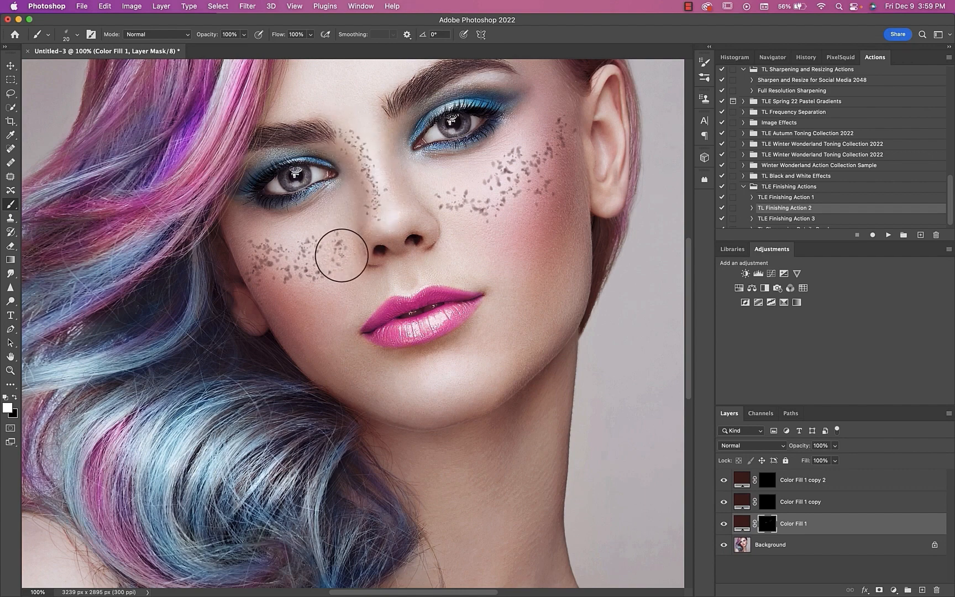
left_click_drag(341, 254, 280, 278)
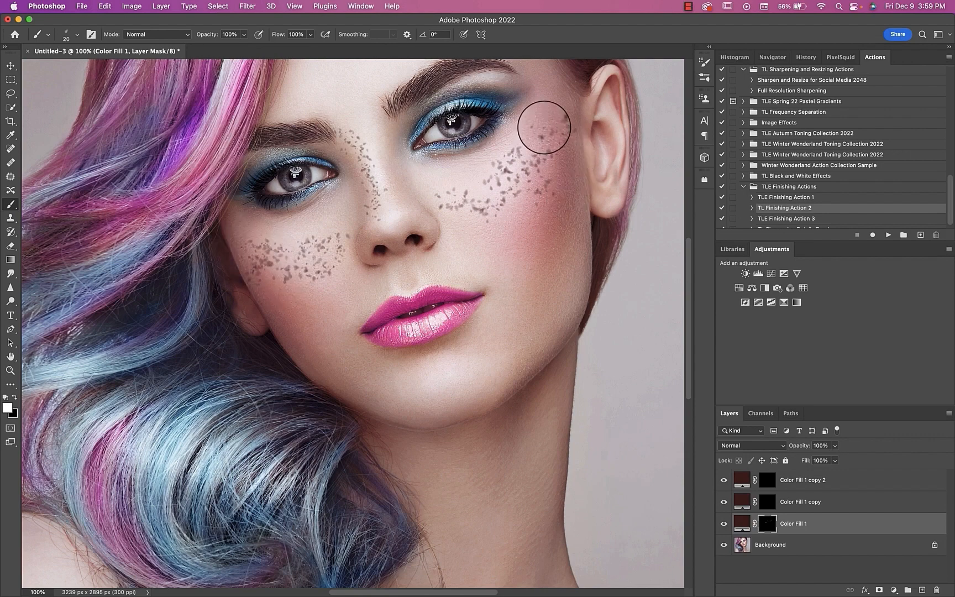
left_click_drag(545, 127, 565, 108)
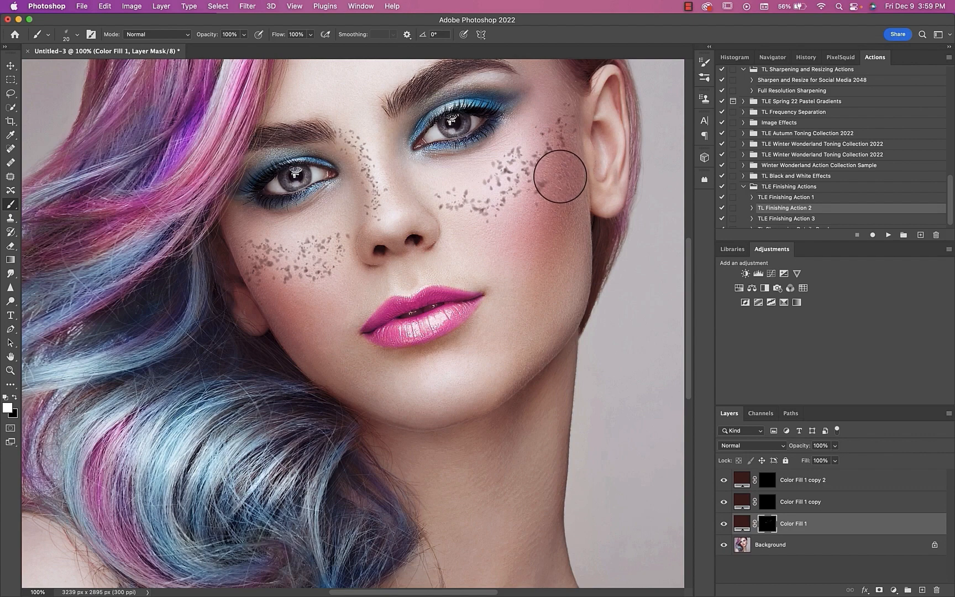
Step: Set the brush flow to 39% and paint fainter freckles on the forehead and the hair-side cheek
scroll(438, 181, "up", 3)
scroll(437, 181, "up", 2)
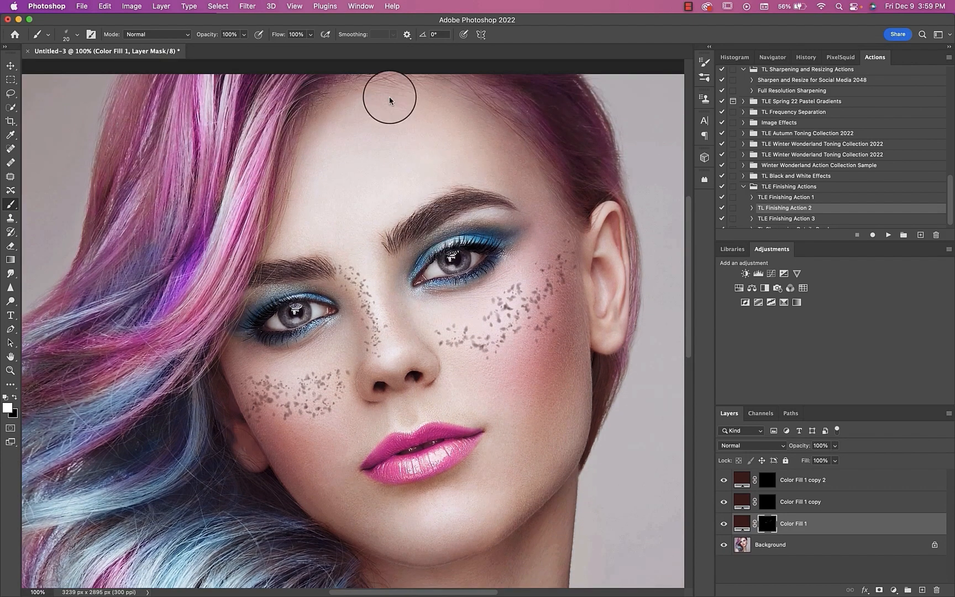
left_click(311, 34)
left_click_drag(310, 48, 281, 46)
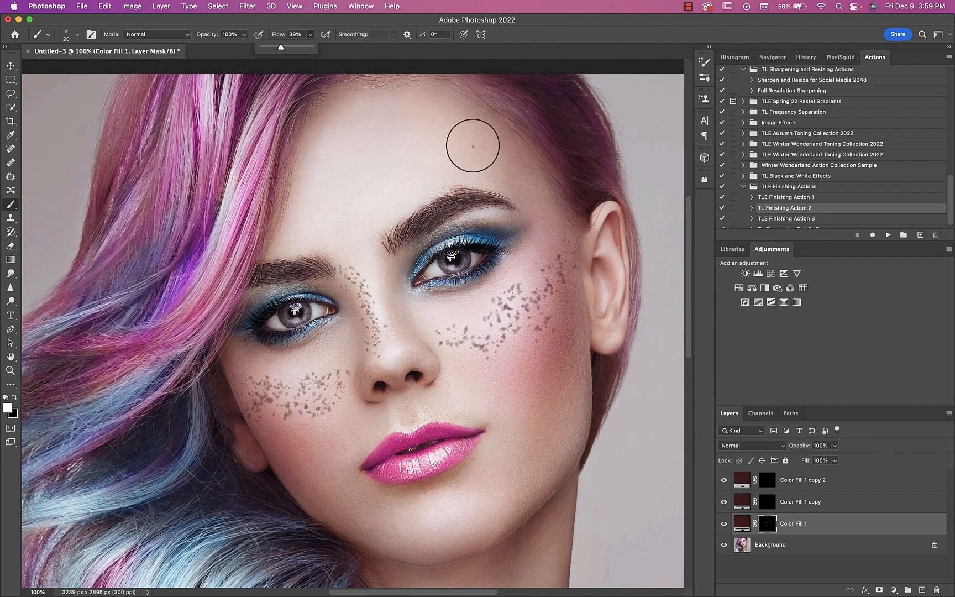
left_click_drag(474, 169, 486, 173)
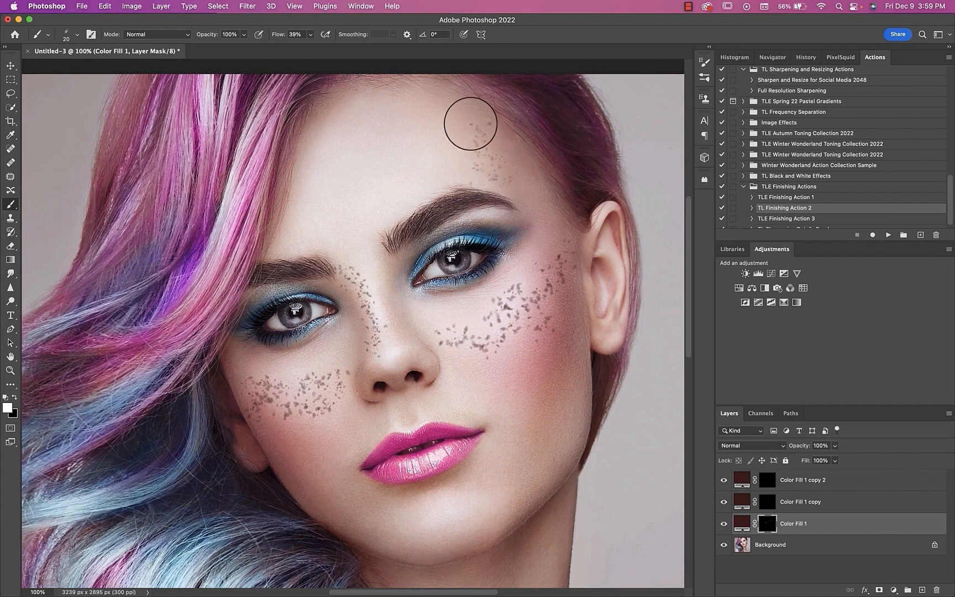
scroll(337, 190, "down", 4)
mouse_move(290, 308)
left_mouse_down()
mouse_move(258, 305)
mouse_move(243, 276)
left_mouse_up()
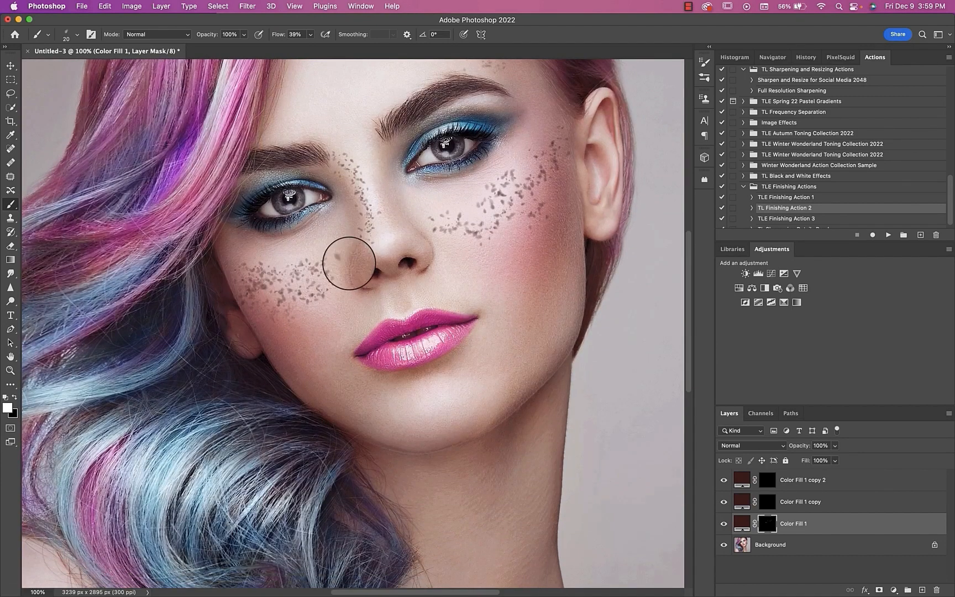
Step: Paint faint freckles on both shoulders on the Color Fill 1 mask
scroll(548, 134, "down", 10)
scroll(547, 134, "left", 9)
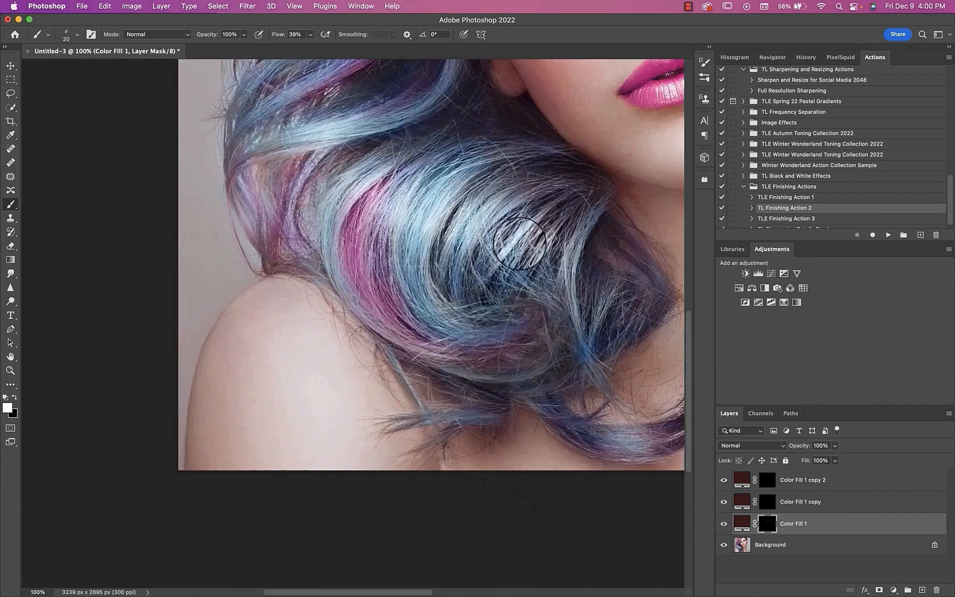
left_click_drag(276, 282, 250, 344)
scroll(301, 272, "right", 10)
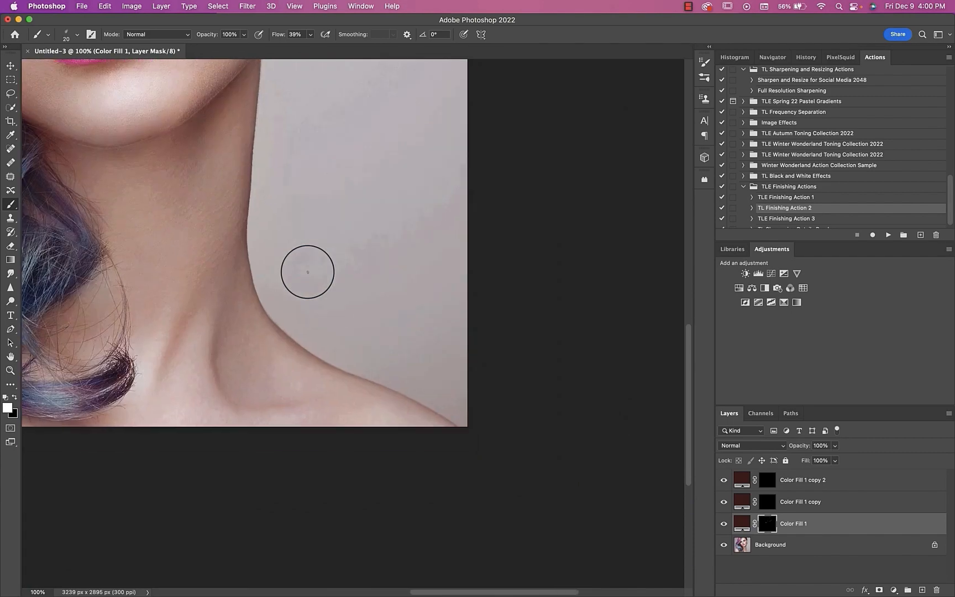
mouse_move(311, 369)
left_mouse_down()
mouse_move(399, 404)
mouse_move(363, 404)
mouse_move(396, 394)
mouse_move(361, 405)
mouse_move(377, 409)
mouse_move(395, 391)
mouse_move(362, 376)
left_mouse_up()
key("super+0")
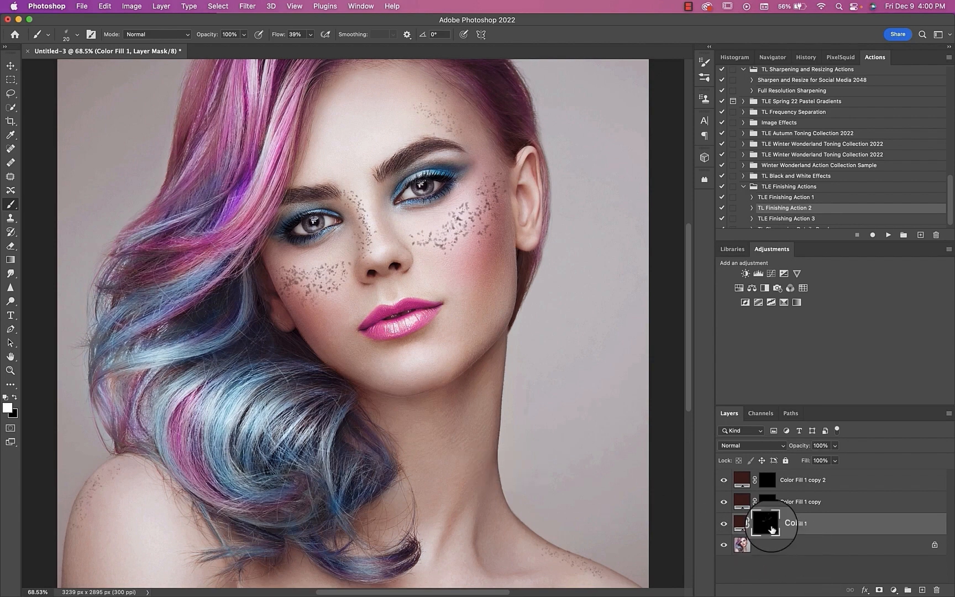
Step: Change the Color Fill 1 colour to red #862626 and lower the layer opacity to 22%
double_click(741, 522)
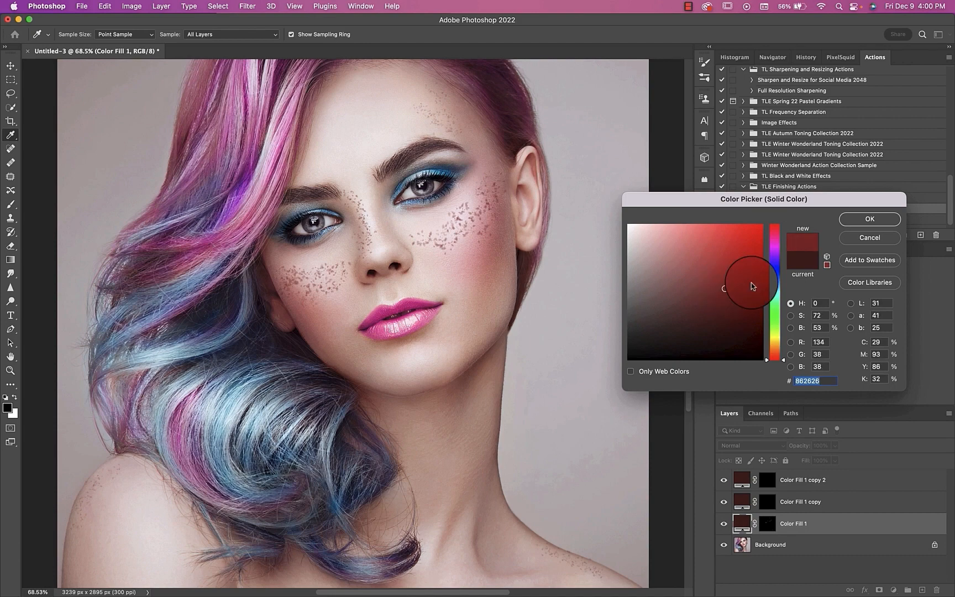
left_click(868, 218)
left_click(835, 447)
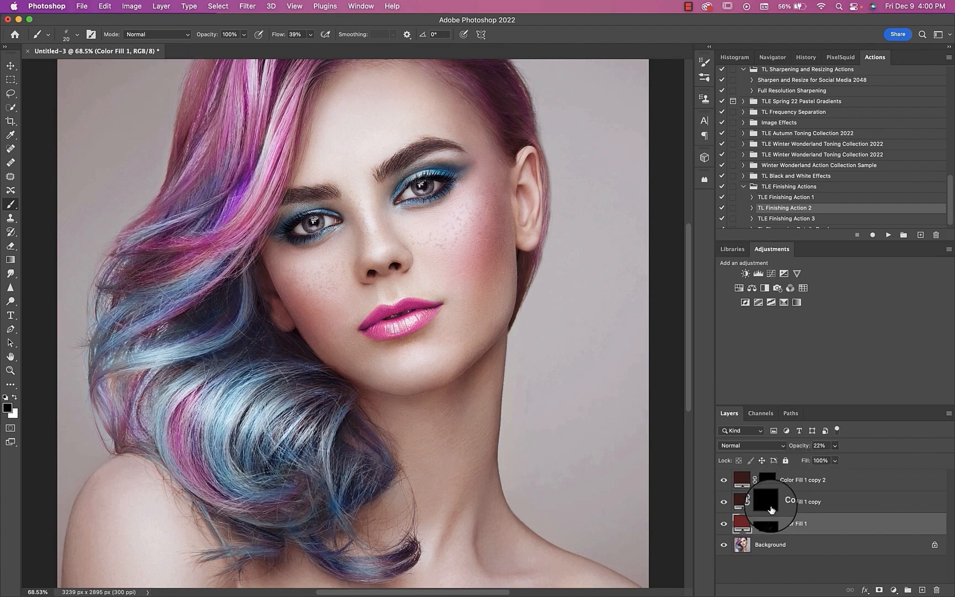
Step: Target the Color Fill 1 copy mask, choose the 31 px freckle brush tip and widen its spacing into separate dots
left_click(766, 501)
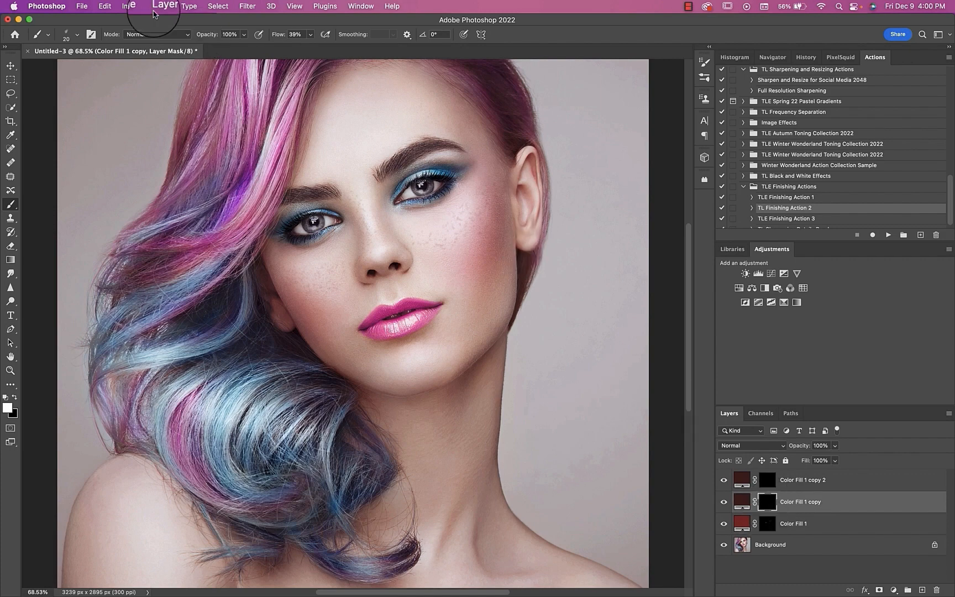
left_click(91, 34)
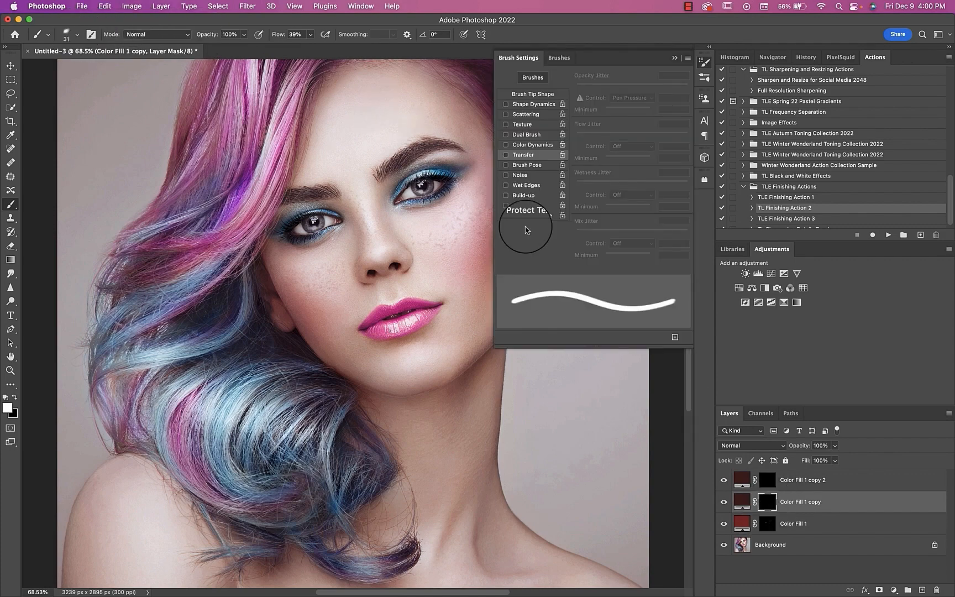
left_click(546, 97)
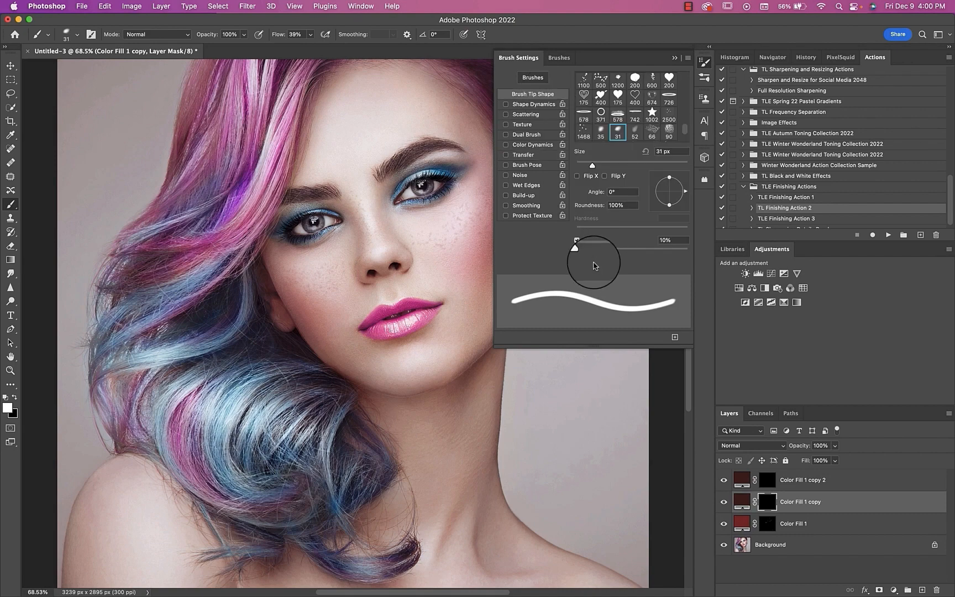
left_click_drag(594, 250, 642, 253)
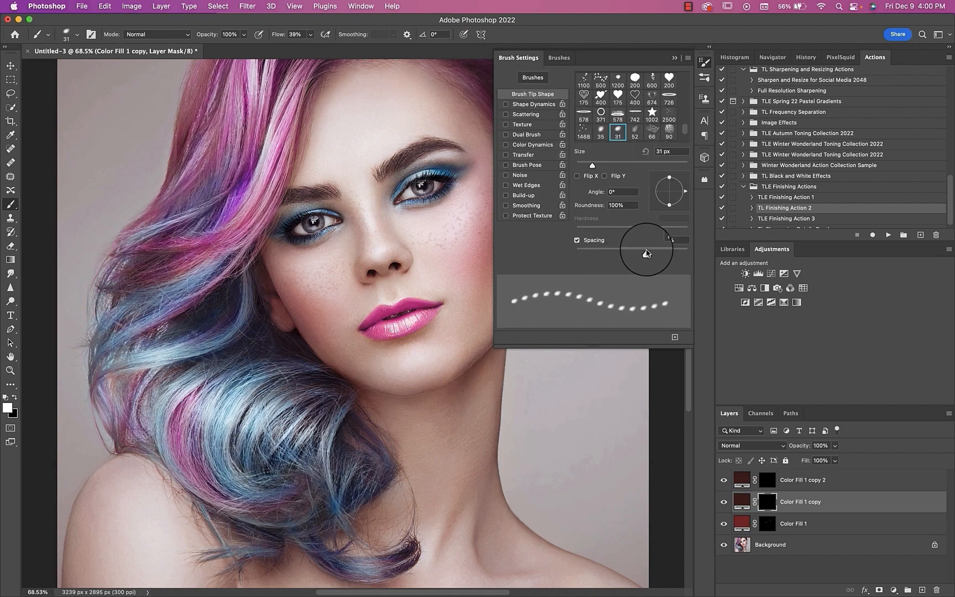
Step: Enable Shape Dynamics for the freckle brush with 100% size jitter and 100% angle jitter
left_click(535, 104)
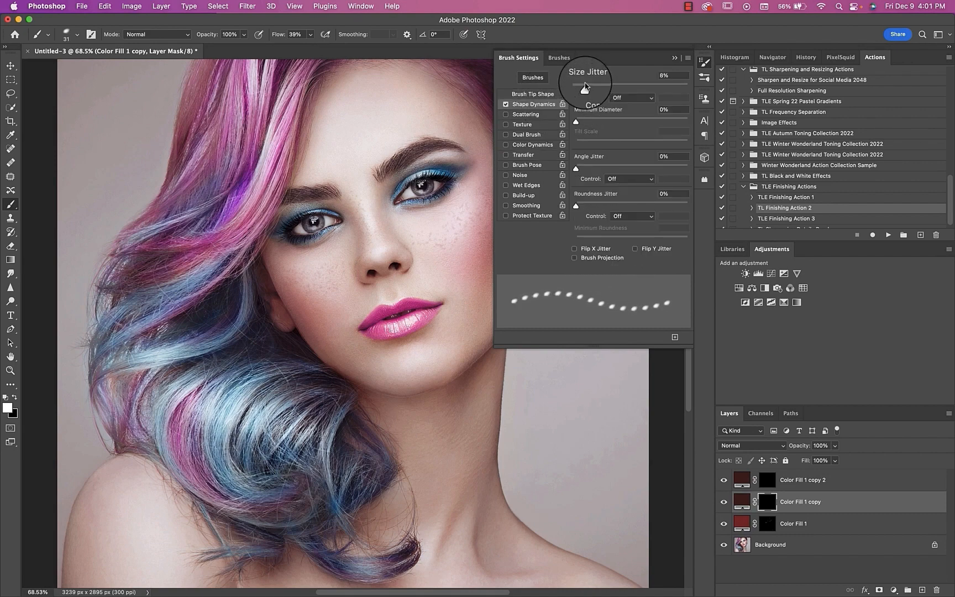
left_click_drag(577, 85, 715, 91)
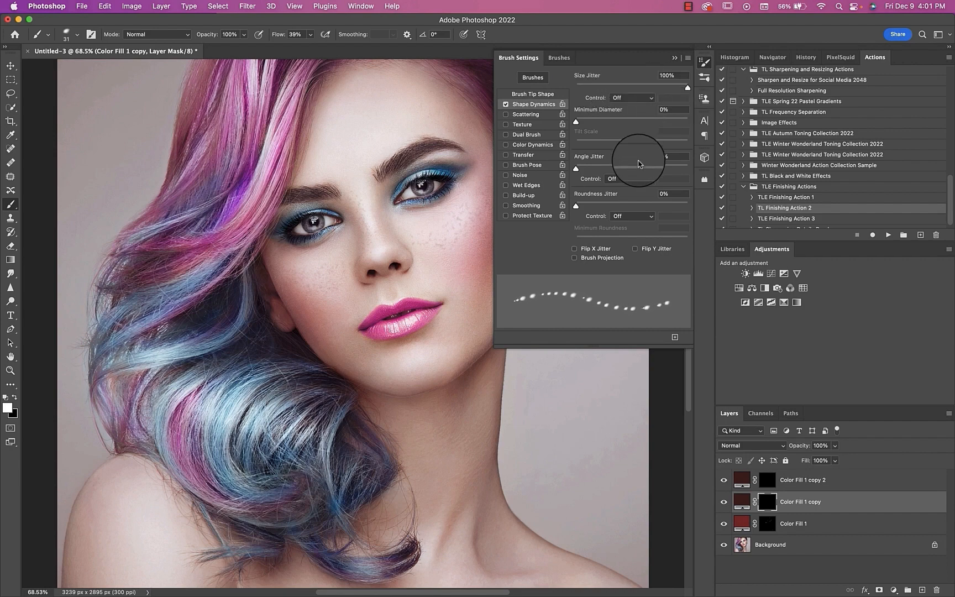
left_click_drag(638, 169, 736, 160)
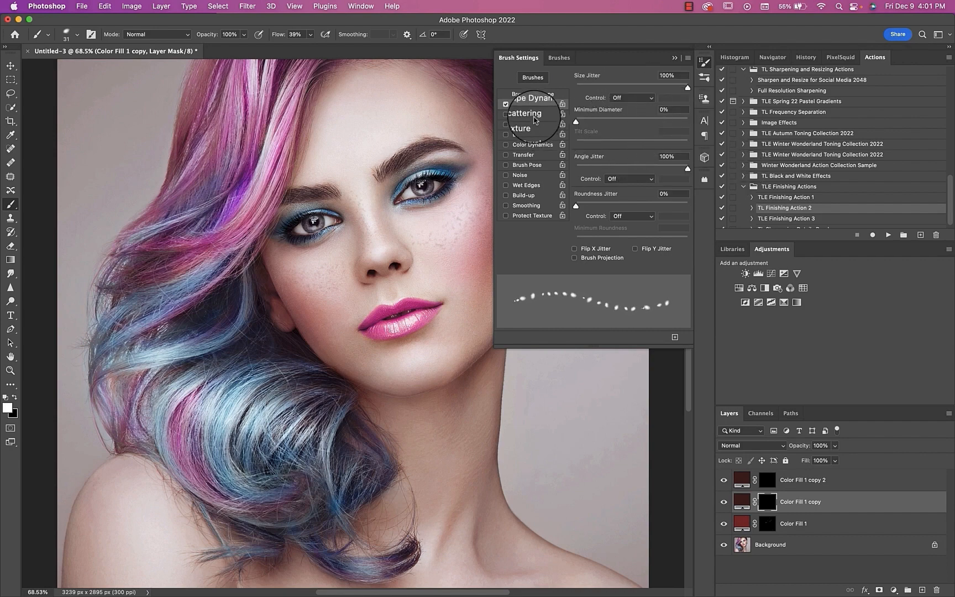
Step: Scatter the freckle brush 581% on both axes and enable Transfer with 52% opacity jitter and 28% flow jitter
left_click(526, 114)
left_click_drag(571, 84, 639, 89)
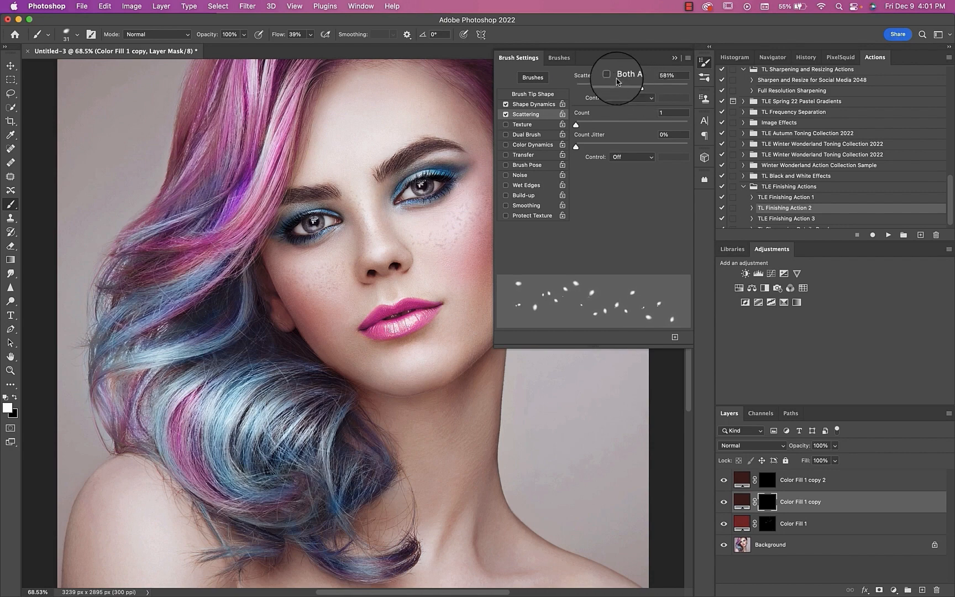
left_click(525, 156)
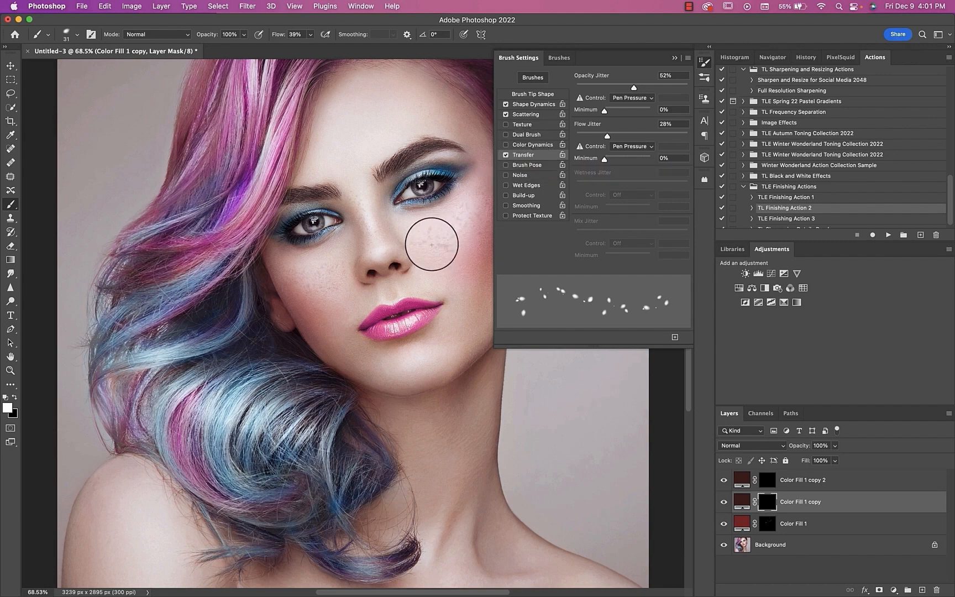
Step: Test the freckle brush on both cheeks while raising its spacing to 193% and its scatter to 805%
left_click_drag(439, 244, 474, 206)
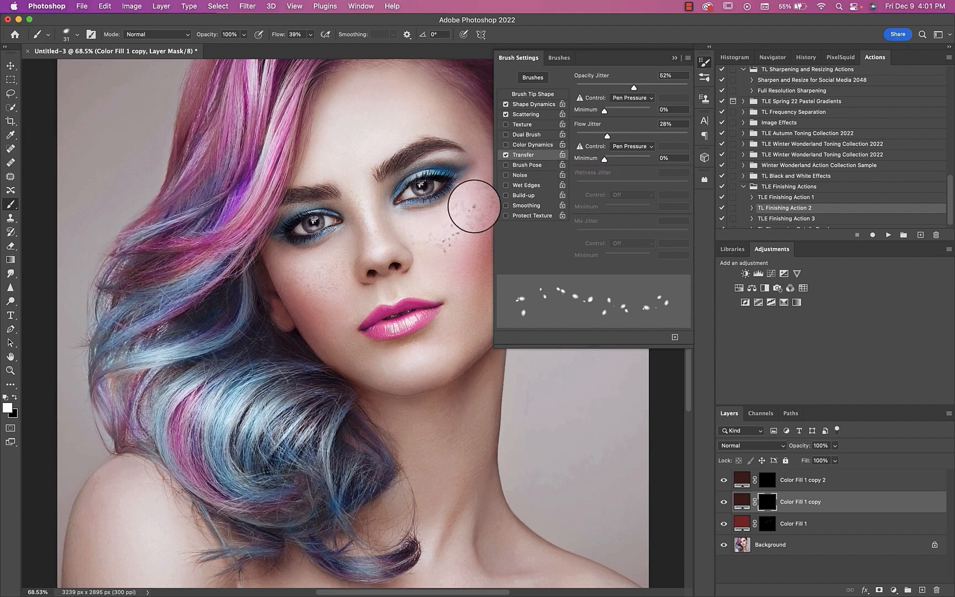
left_click(532, 94)
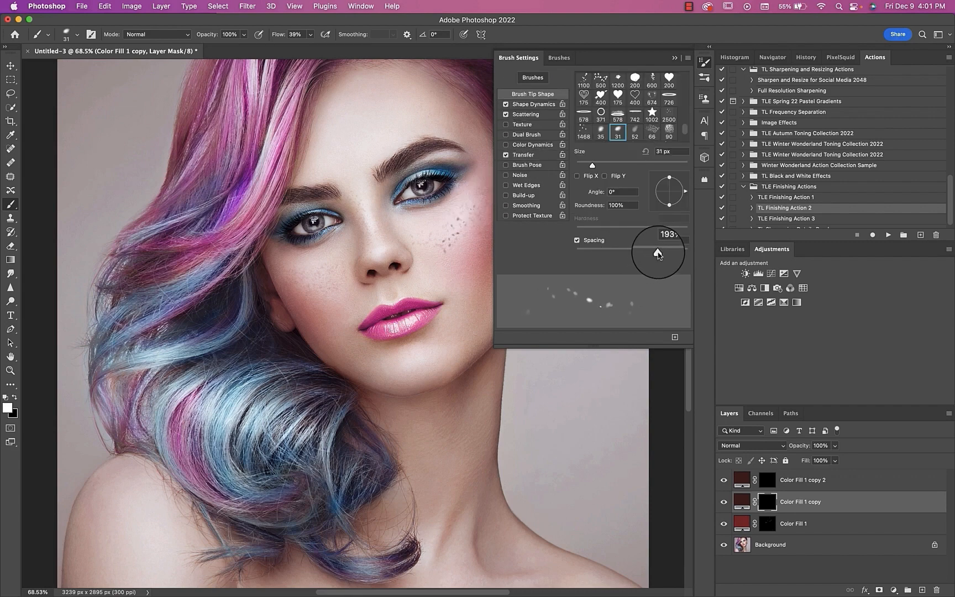
left_click(525, 114)
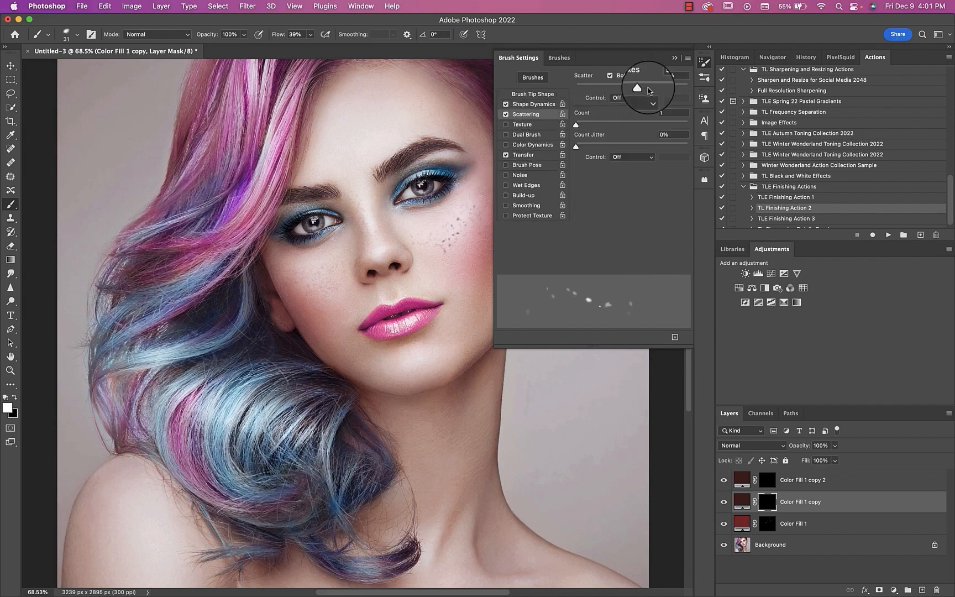
left_click_drag(650, 88, 666, 87)
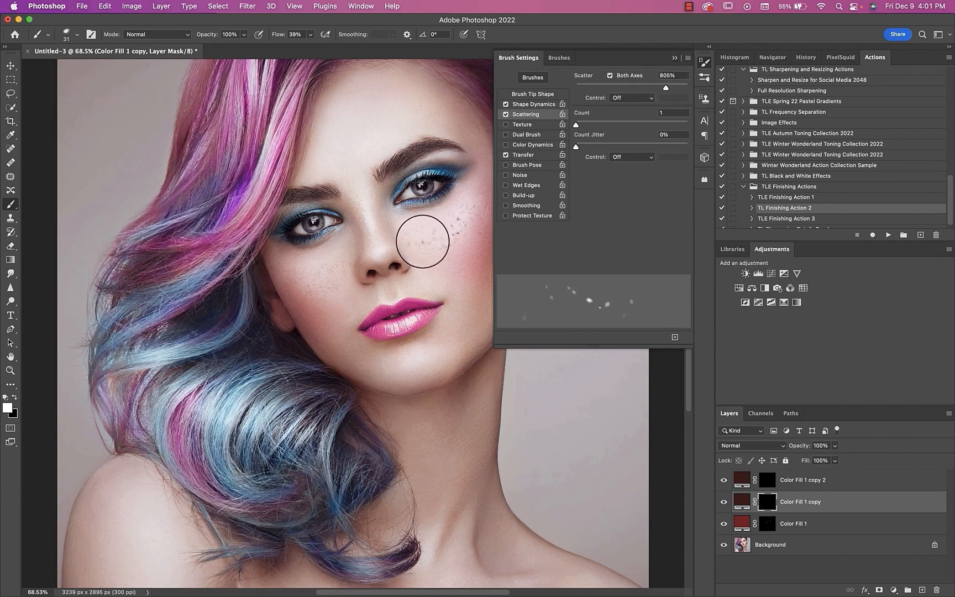
mouse_move(359, 254)
left_mouse_down()
mouse_move(323, 287)
mouse_move(293, 279)
left_mouse_up()
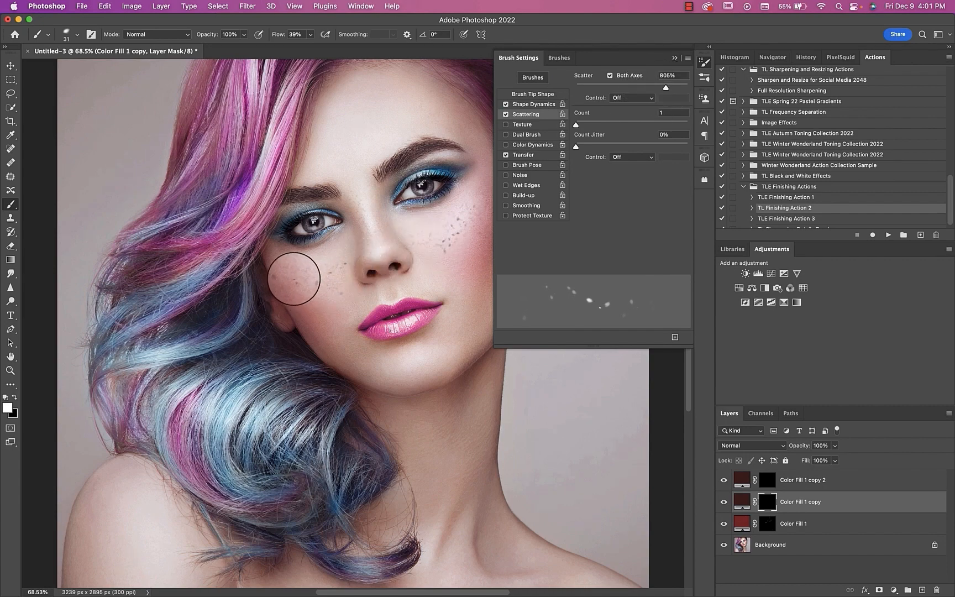
left_click(674, 57)
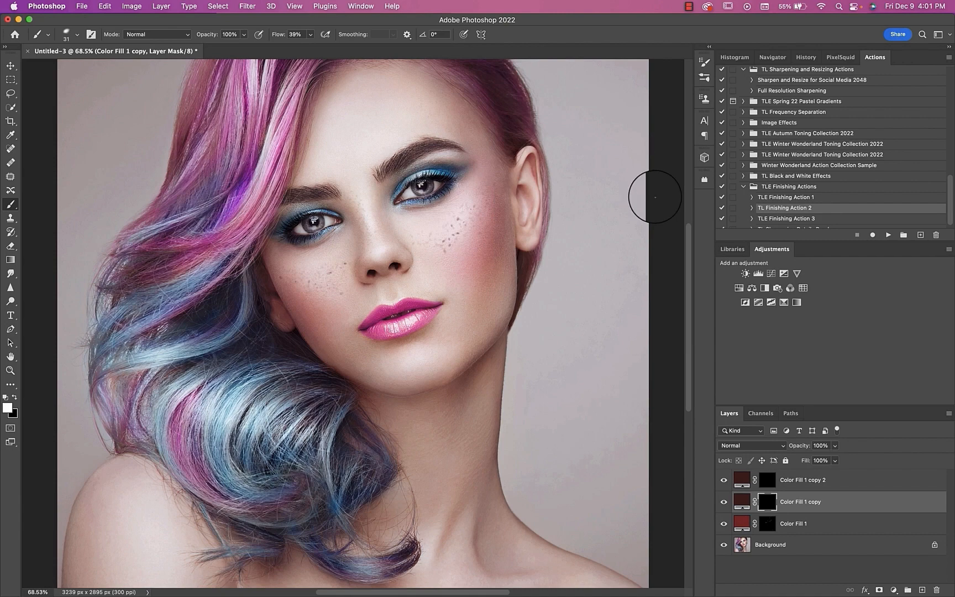
Step: Change the Color Fill 1 copy colour to the lighter reddish brown #8e4141
double_click(741, 501)
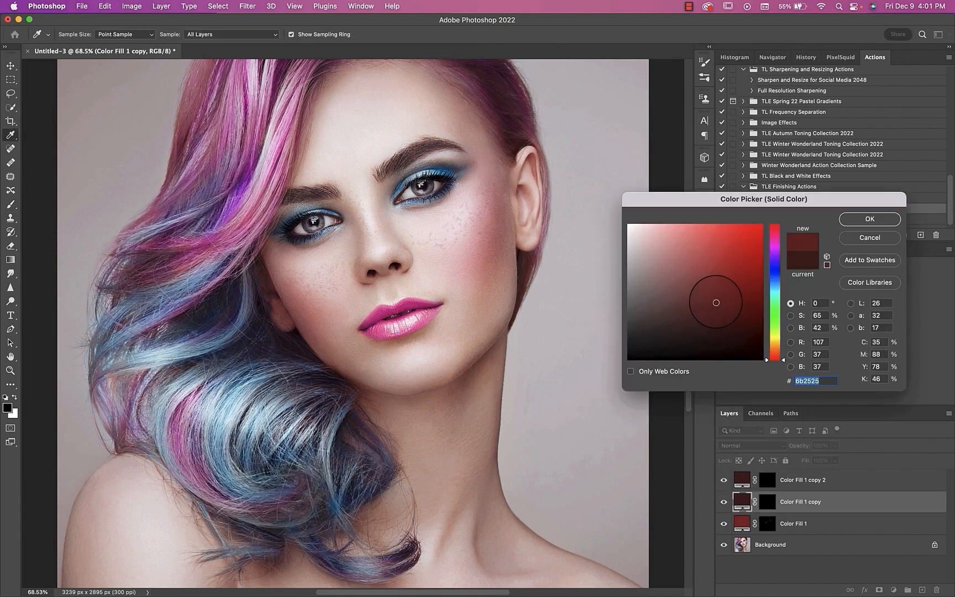
left_click_drag(715, 302, 704, 289)
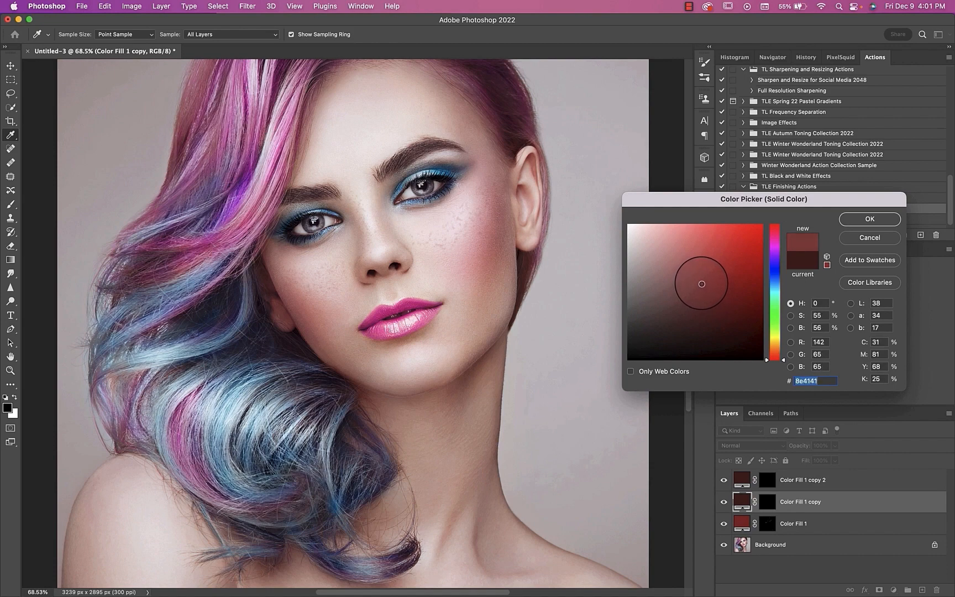
left_click(867, 220)
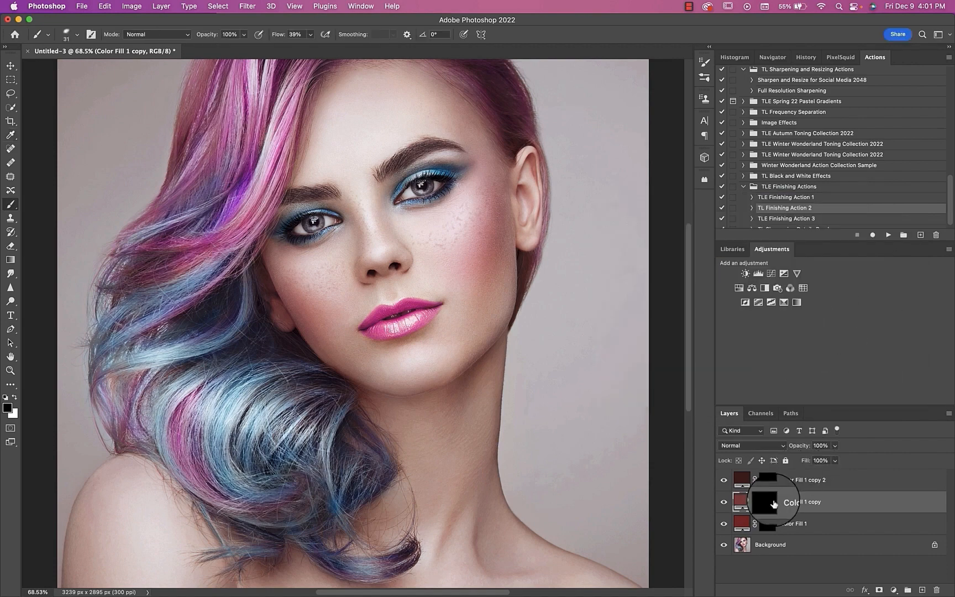
Step: Paint larger freckles on the ear-side cheek and beside the nose on the Color Fill 1 copy mask
left_click(768, 501)
mouse_move(433, 219)
left_mouse_down()
mouse_move(415, 238)
mouse_move(452, 244)
mouse_move(473, 217)
mouse_move(496, 249)
mouse_move(491, 196)
mouse_move(449, 237)
left_mouse_up()
mouse_move(371, 241)
left_mouse_down()
mouse_move(368, 224)
mouse_move(358, 264)
left_mouse_up()
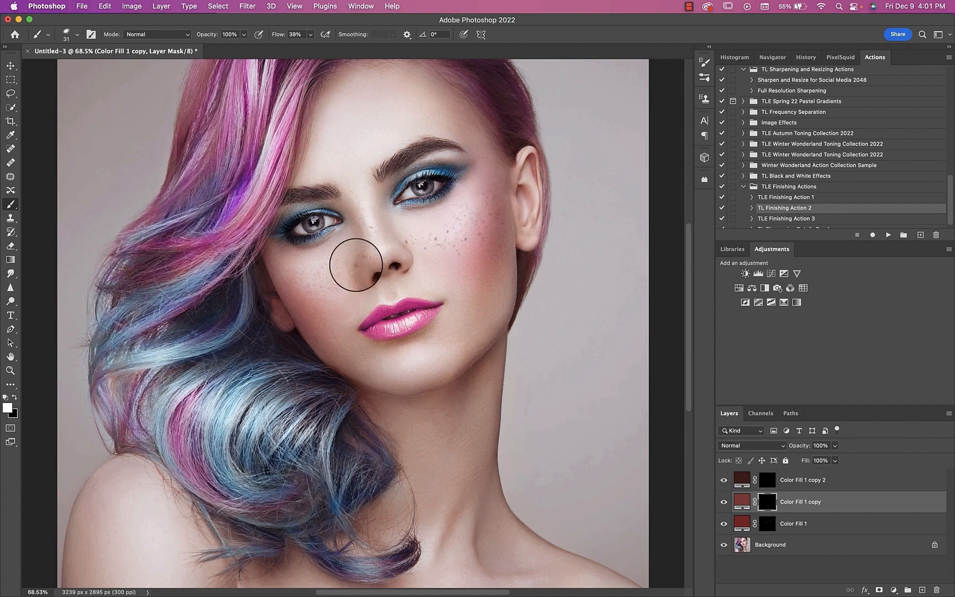
Step: Set the brush flow to 75% and paint stronger freckles over both cheeks and a few on the forehead
left_click(312, 35)
left_click(322, 47)
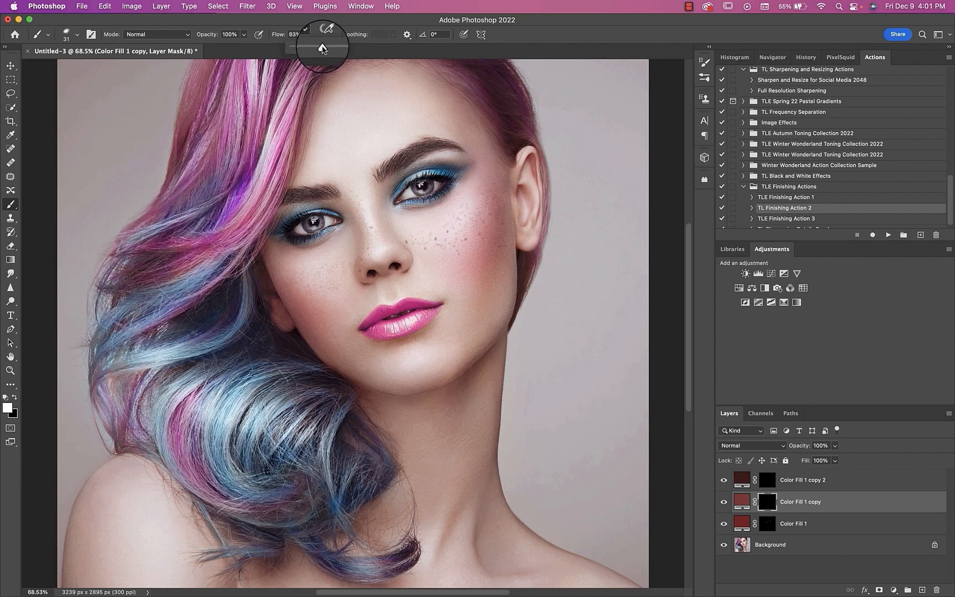
mouse_move(305, 271)
left_mouse_down()
mouse_move(341, 264)
mouse_move(301, 300)
mouse_move(275, 271)
mouse_move(292, 294)
mouse_move(319, 270)
left_mouse_up()
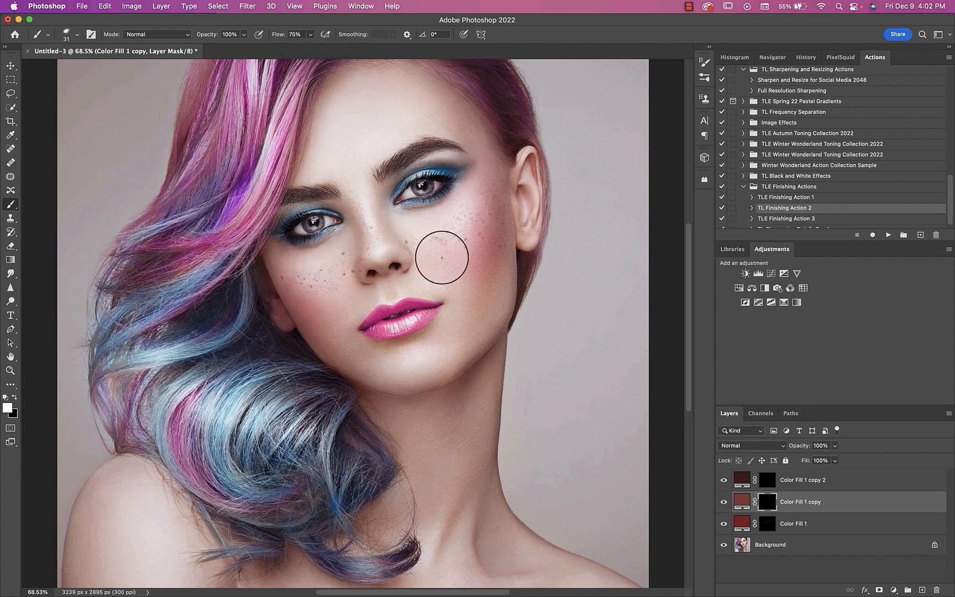
left_click_drag(442, 258, 484, 256)
left_click(373, 161)
left_click_drag(462, 106, 477, 142)
left_click(309, 164)
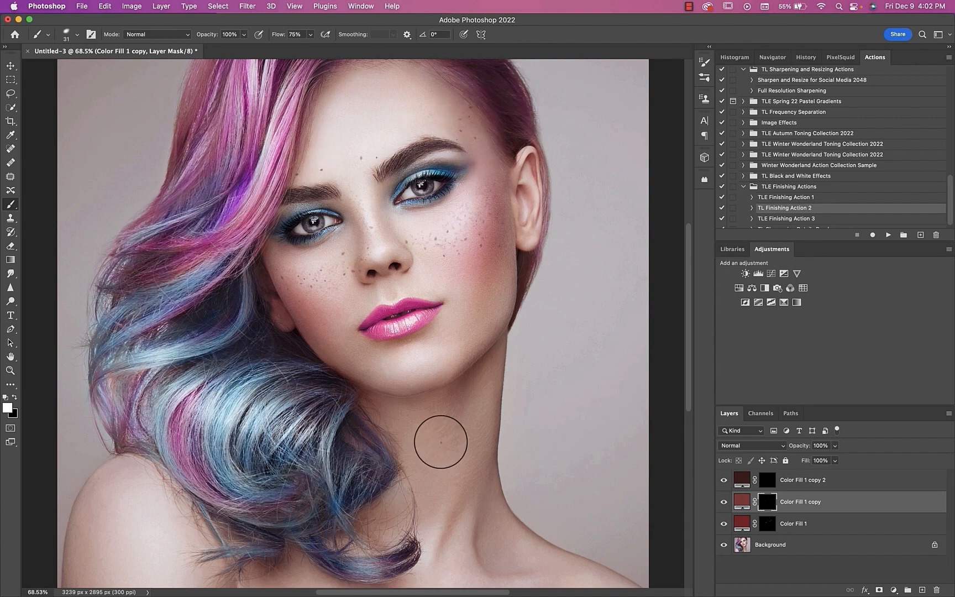
Step: Reduce the brush to 30 px and dab a few scattered freckles on both shoulders
mouse_move(445, 355)
left_mouse_down()
mouse_move(451, 365)
mouse_move(467, 227)
left_mouse_up()
mouse_move(155, 358)
left_mouse_down()
mouse_move(127, 356)
mouse_move(136, 384)
mouse_move(113, 396)
left_mouse_up()
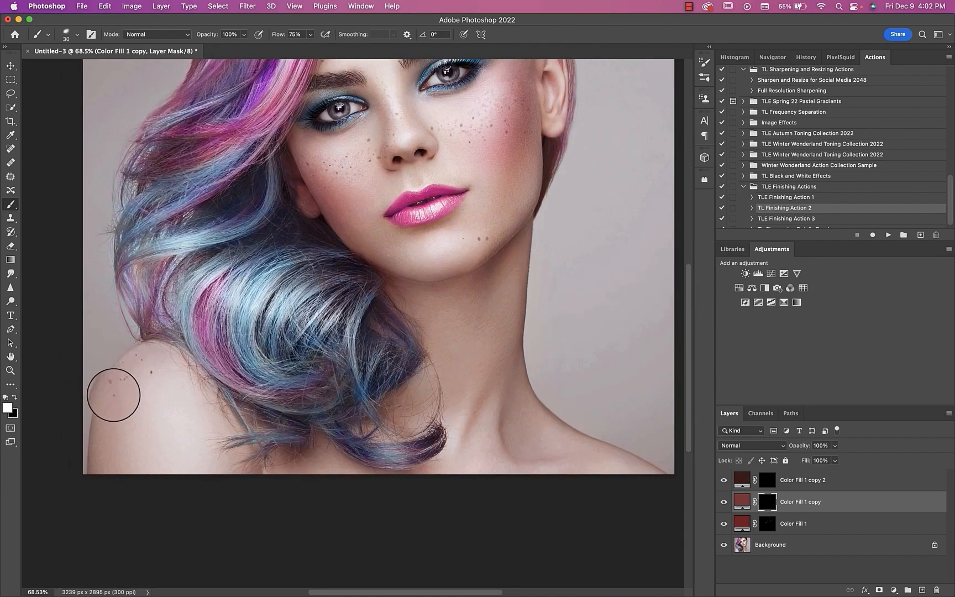
left_click(136, 399)
left_click(625, 457)
left_click(594, 446)
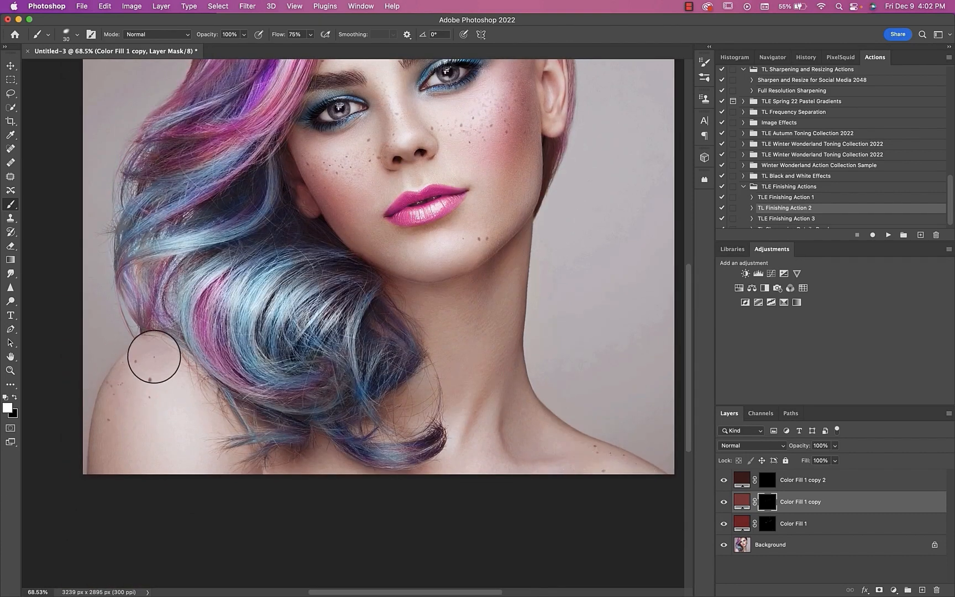
left_click(110, 442)
Step: Dab sparse freckles on the neck and fill in a few more on both cheeks
left_click(495, 368)
left_click(495, 331)
left_click_drag(499, 271, 466, 364)
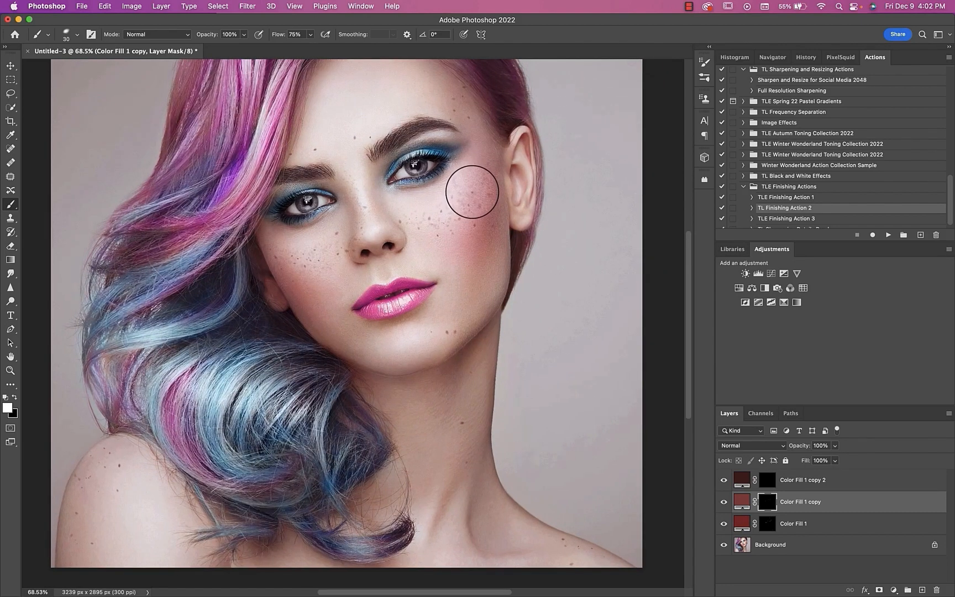
left_click(475, 179)
left_click(318, 282)
left_click(288, 266)
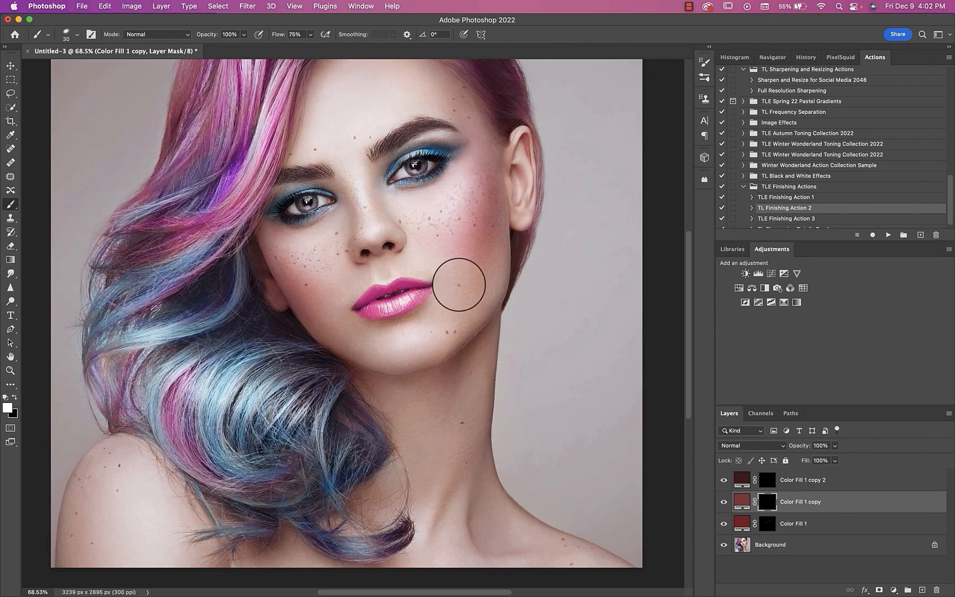
Step: Convert the Color Fill 1 copy layer to a smart object and apply a Gaussian Blur with a 0.5 px radius
left_click(742, 501)
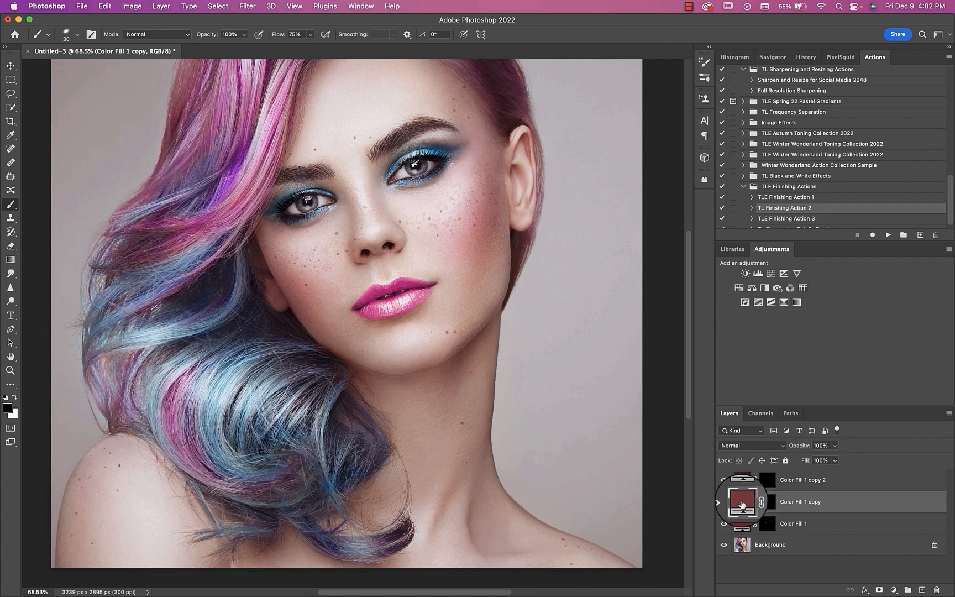
key("x")
left_click(246, 7)
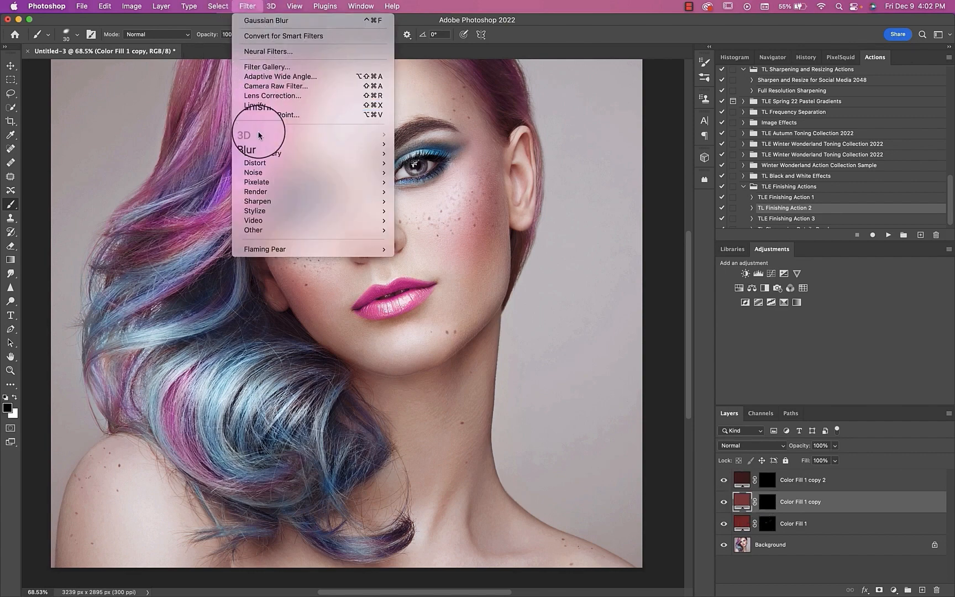
mouse_move(252, 143)
left_click(427, 182)
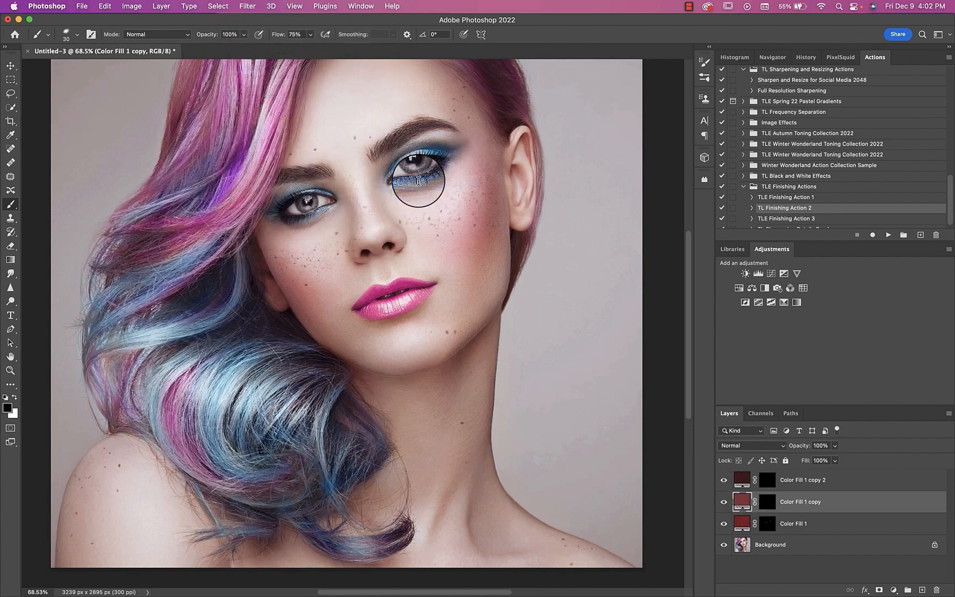
left_click(505, 231)
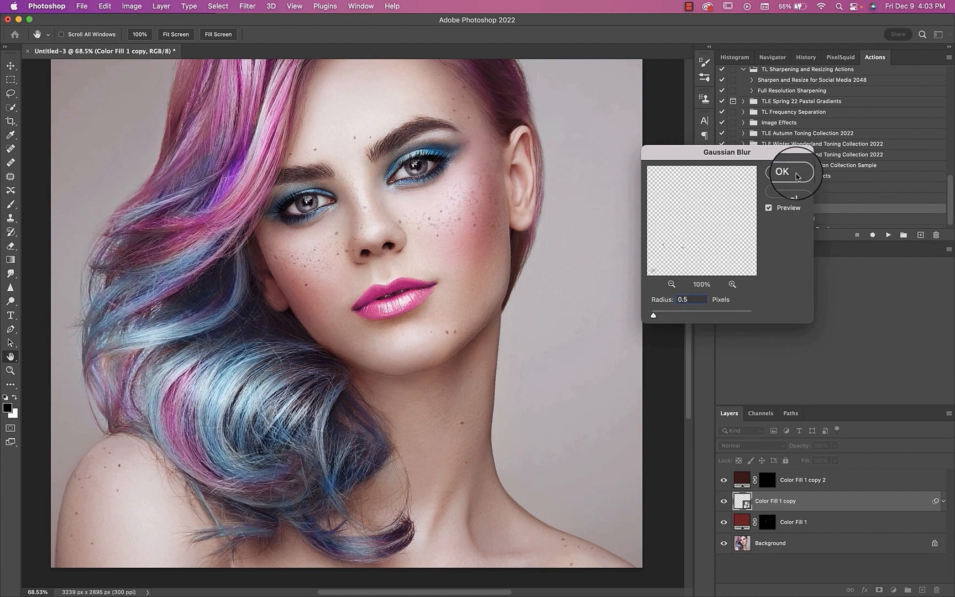
left_click(786, 172)
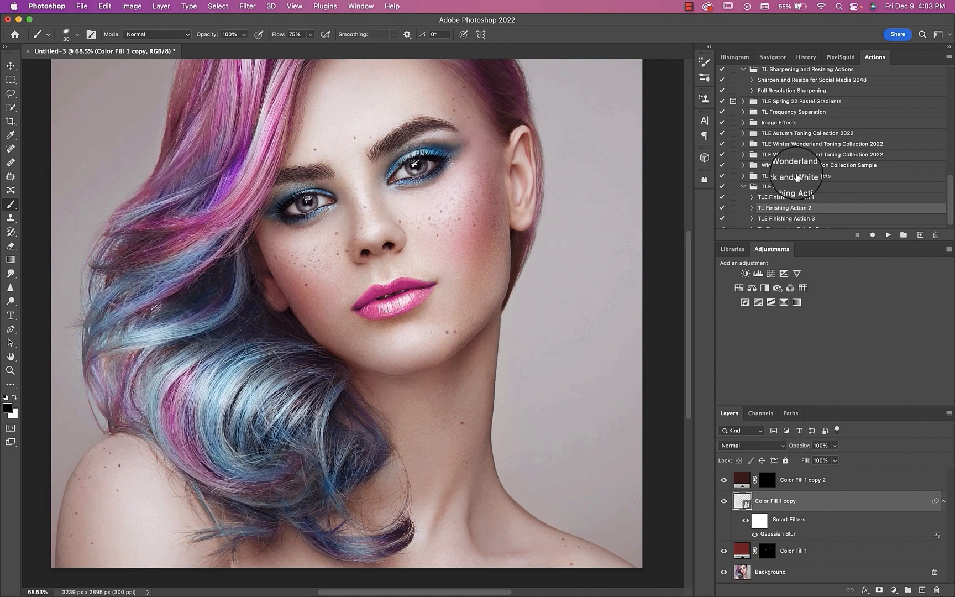
Step: On the Color Fill 1 copy 2 mask, set up the 35 px freckle tip with wider spacing, Shape Dynamics and 700% scatter on both axes
left_click(766, 479)
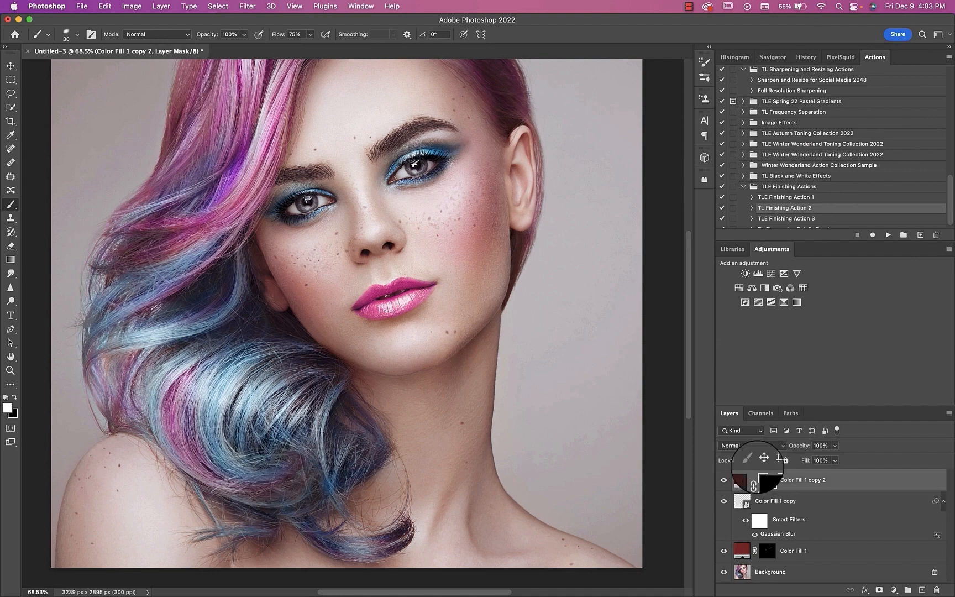
left_click(91, 34)
left_click_drag(591, 249, 606, 254)
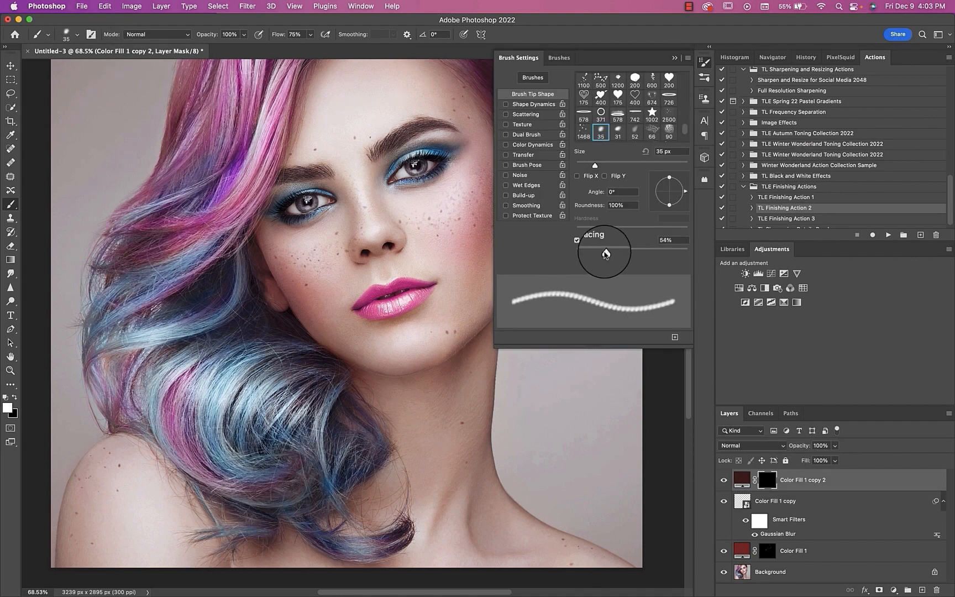
left_click(531, 104)
left_click(525, 114)
left_click_drag(576, 83, 654, 88)
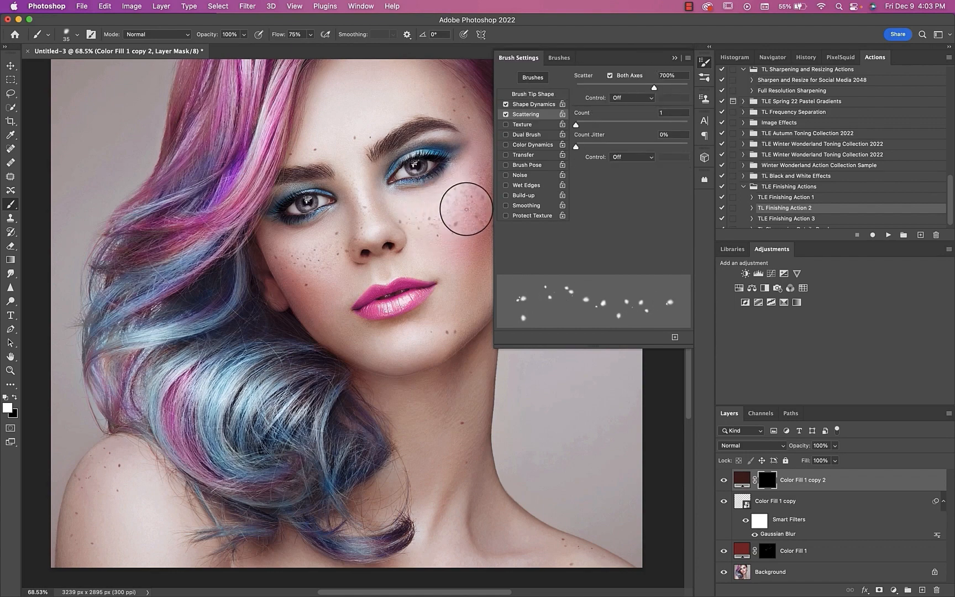
Step: Enable Transfer for the 35 px freckle brush with 52% opacity jitter and 43% flow jitter
left_click(532, 94)
left_click(524, 156)
left_click_drag(607, 136, 623, 136)
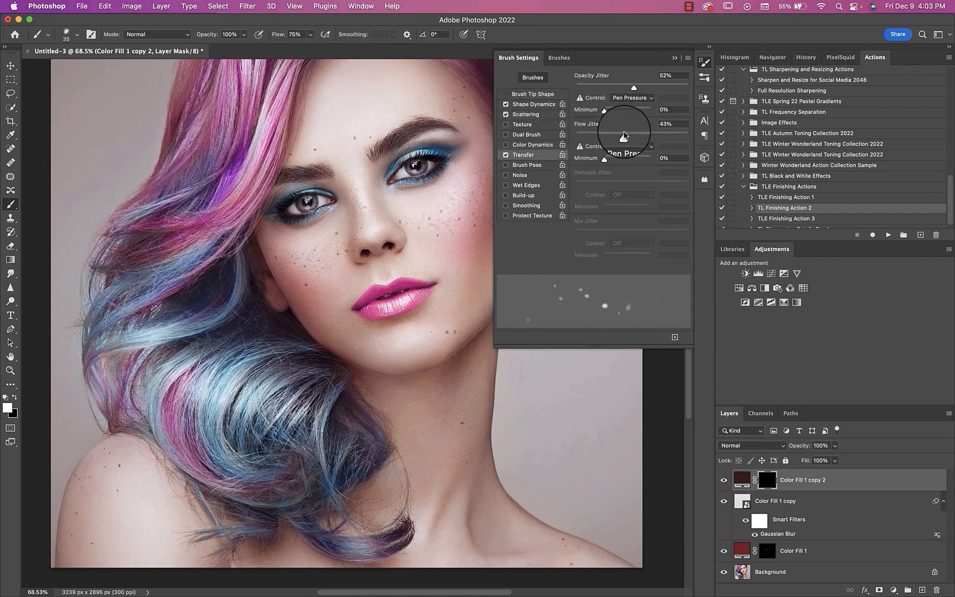
Step: Recolour the Color Fill 1 copy 2 layer to a lighter, muted red and reselect its mask for painting
left_click(674, 57)
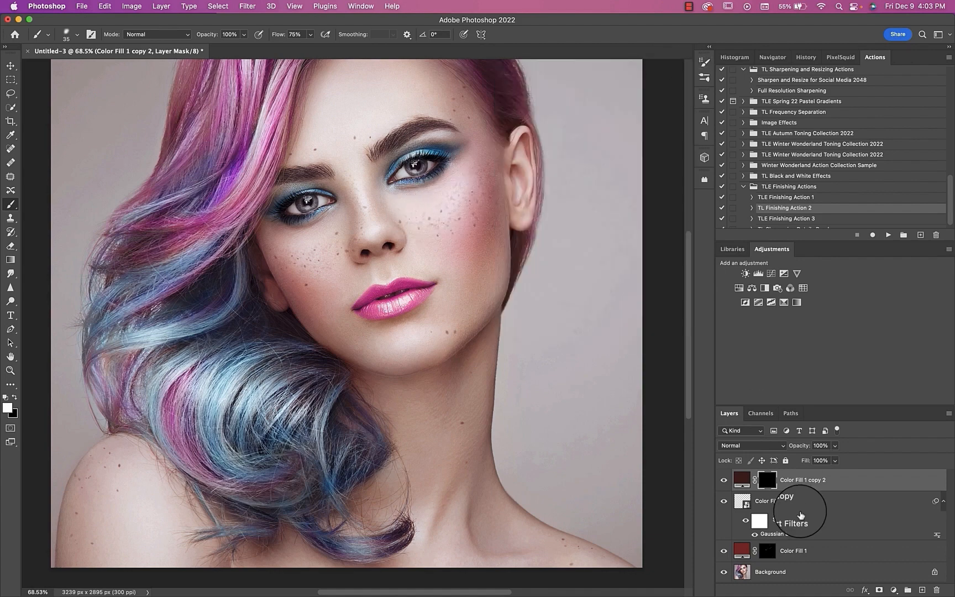
left_click(743, 481)
double_click(743, 481)
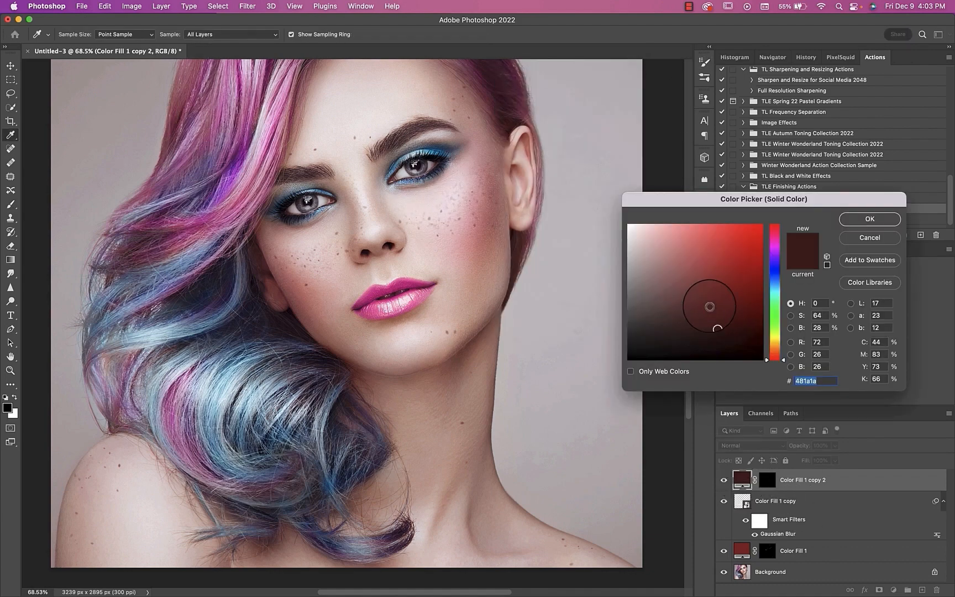
left_click_drag(711, 295, 697, 275)
left_click(852, 222)
left_click(767, 480)
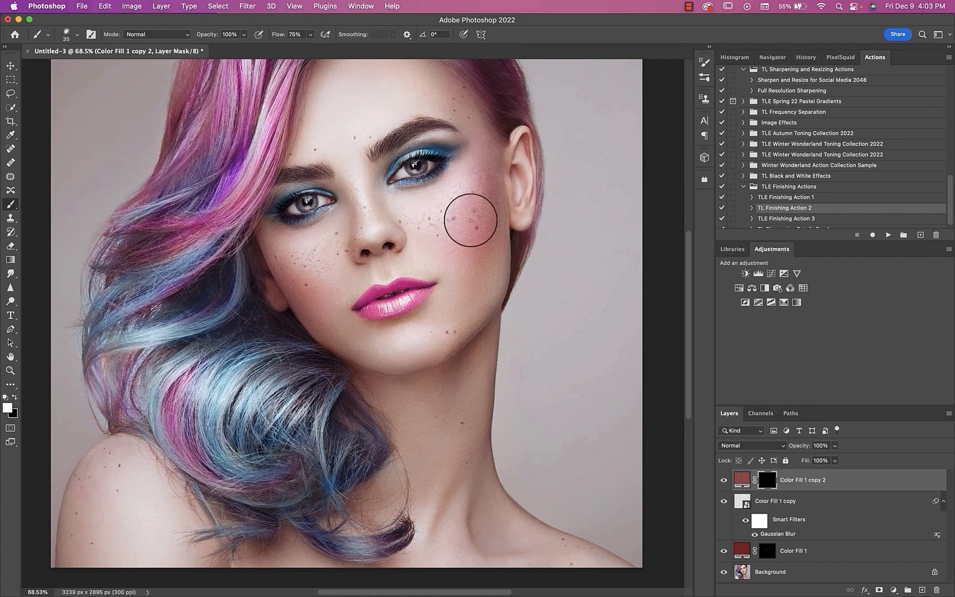
Step: Paint scattered freckles over both cheeks, and add a few above the eyebrows with the brush reduced to 25 px
mouse_move(431, 223)
left_mouse_down()
mouse_move(450, 218)
mouse_move(476, 167)
mouse_move(482, 202)
mouse_move(469, 223)
left_mouse_up()
mouse_move(321, 290)
left_mouse_down()
mouse_move(301, 285)
mouse_move(293, 295)
mouse_move(274, 247)
left_mouse_up()
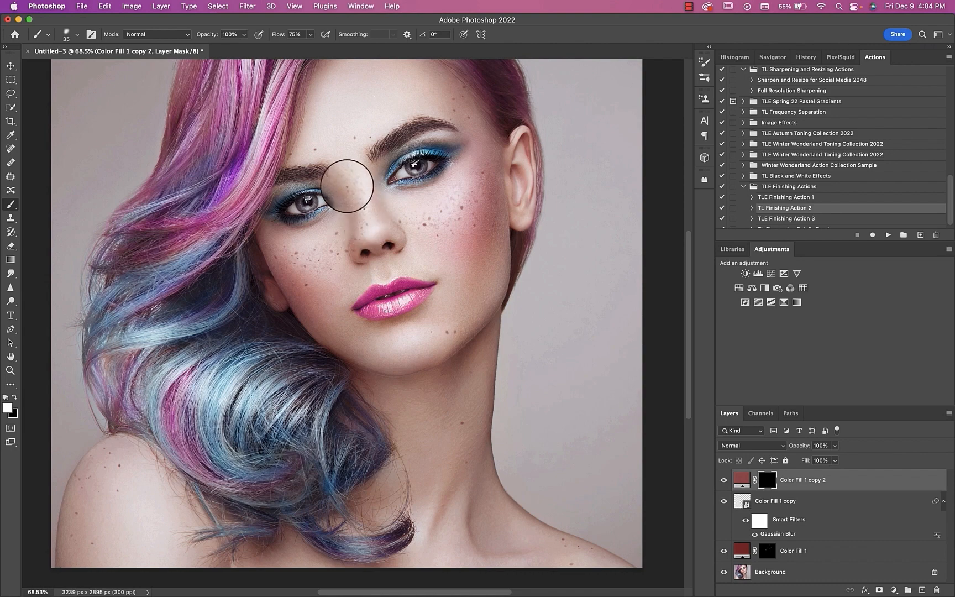
key("bracketleft")
key("bracketleft")
left_click(372, 132)
left_click(381, 128)
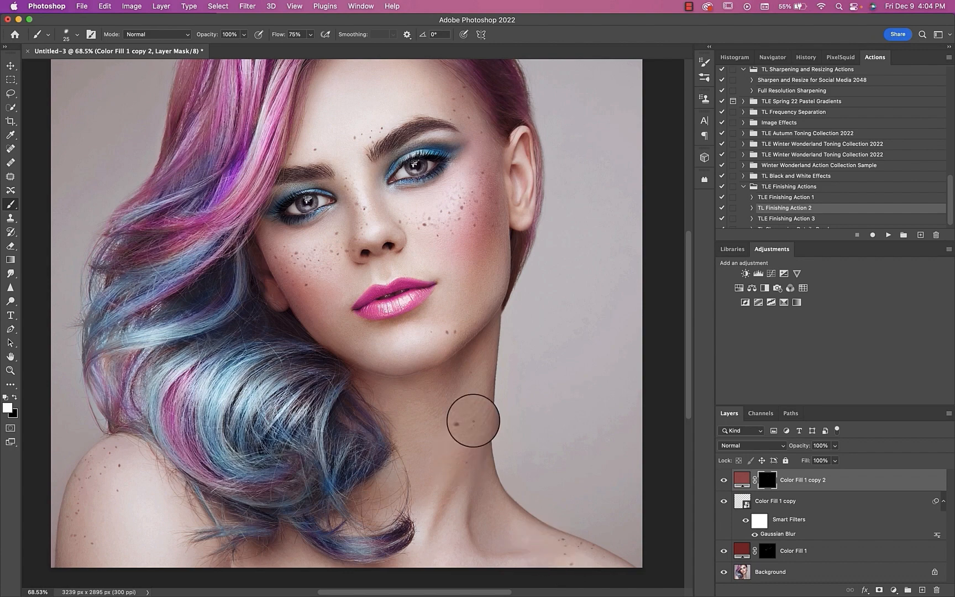
left_click(295, 300)
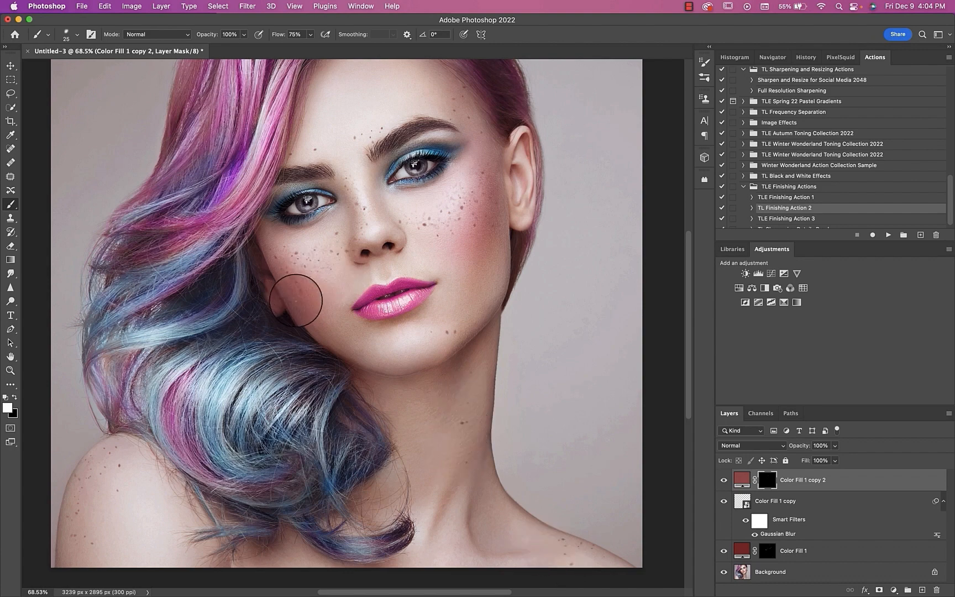
Step: Adjust the opacity of the original Color Fill 1 freckle layer
scroll(295, 300, "right", 3)
scroll(296, 300, "up", 1)
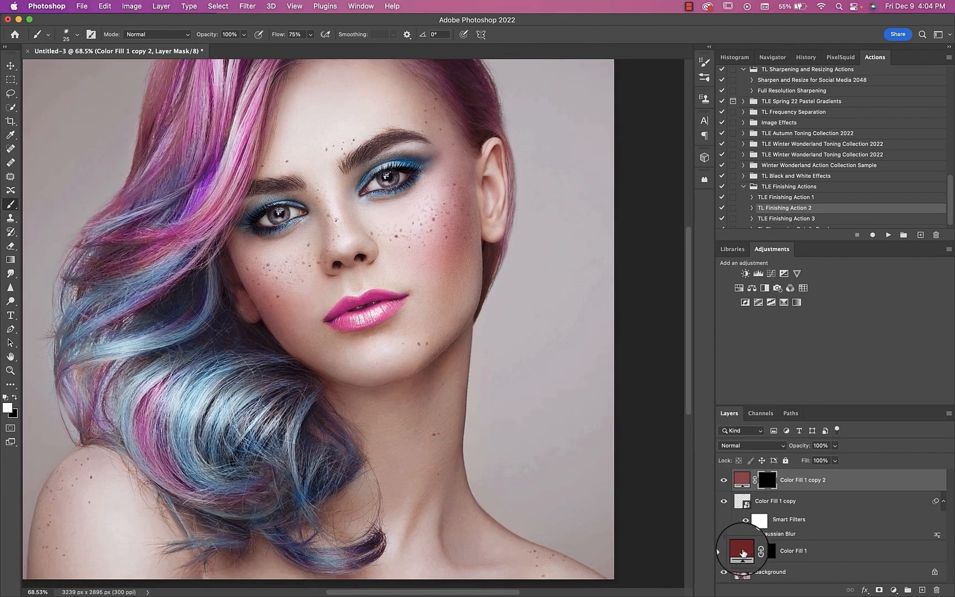
left_click(742, 551)
left_click(834, 446)
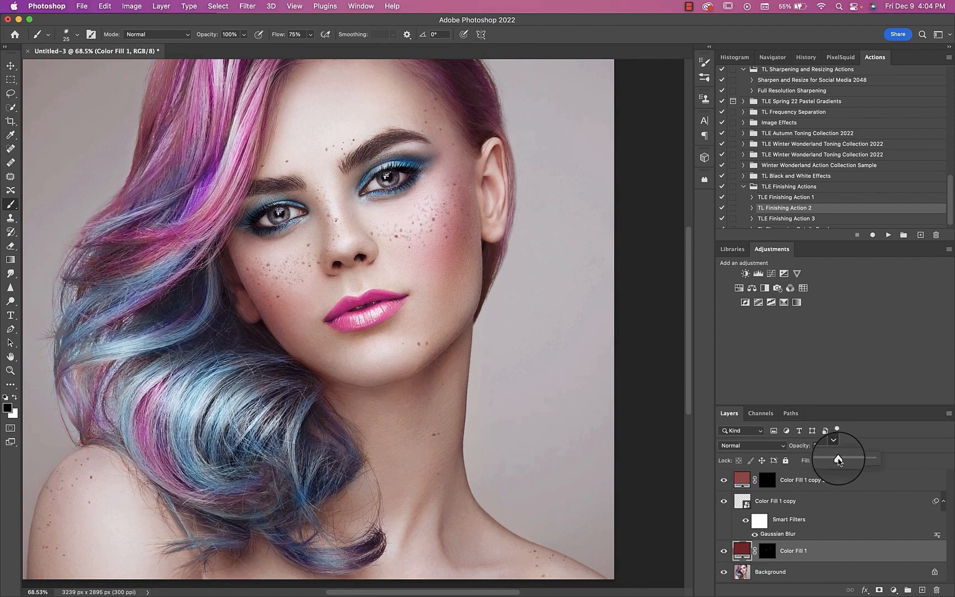
Step: Merge Color Fill 1, Color Fill 1 copy and Color Fill 1 copy 2 into a single freckle layer
left_click(742, 479)
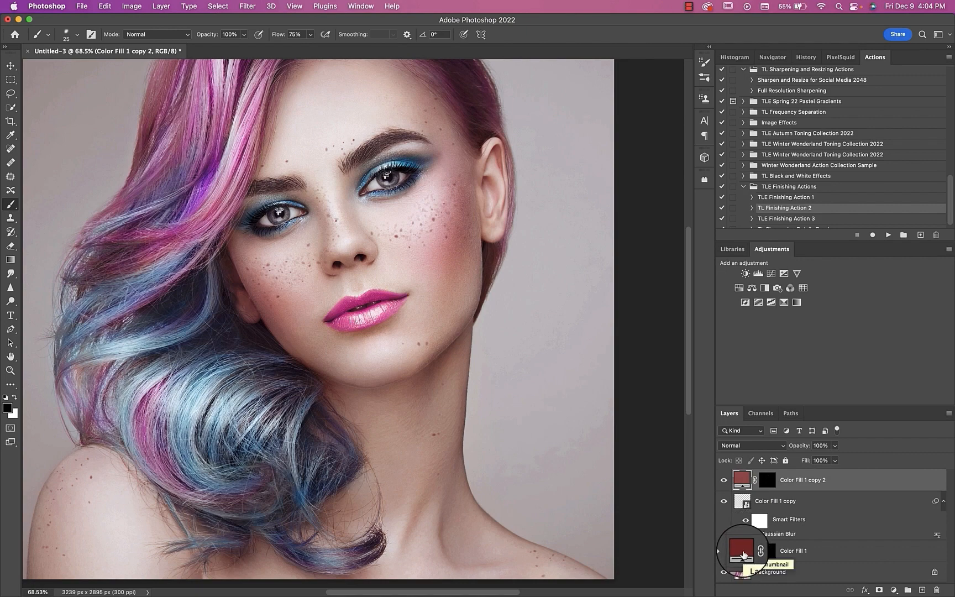
left_click(742, 551, "shift")
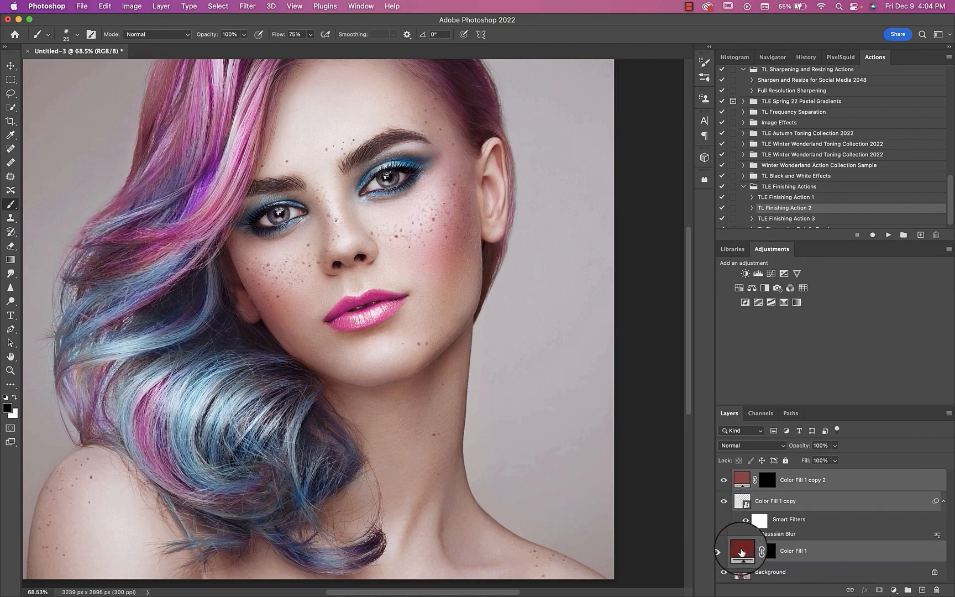
left_click_drag(741, 551, 742, 553)
key("super+e")
Step: Add a Solid Color fill layer with colour 7f5151 directly above the Background and invert its mask to black
left_click(744, 500)
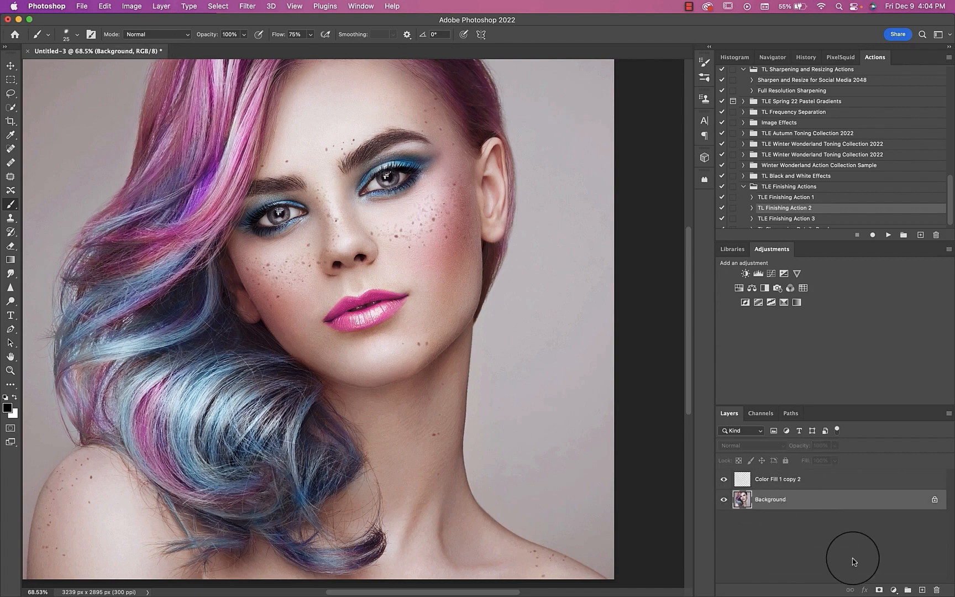
left_click(890, 590)
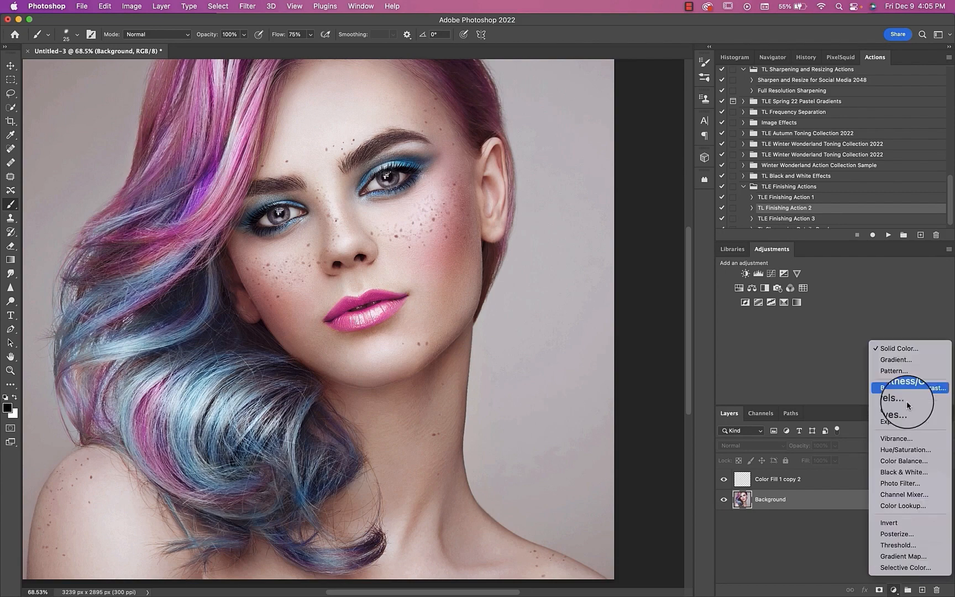
left_click(903, 350)
left_click_drag(752, 283, 690, 284)
mouse_move(692, 284)
left_mouse_down()
mouse_move(682, 300)
mouse_move(676, 283)
left_mouse_up()
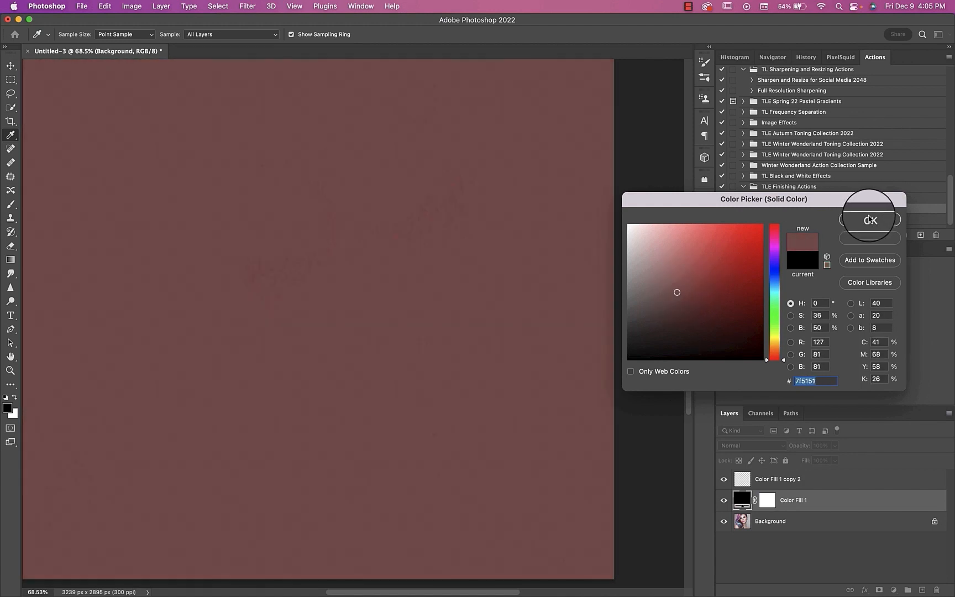
left_click(870, 218)
left_click(766, 507)
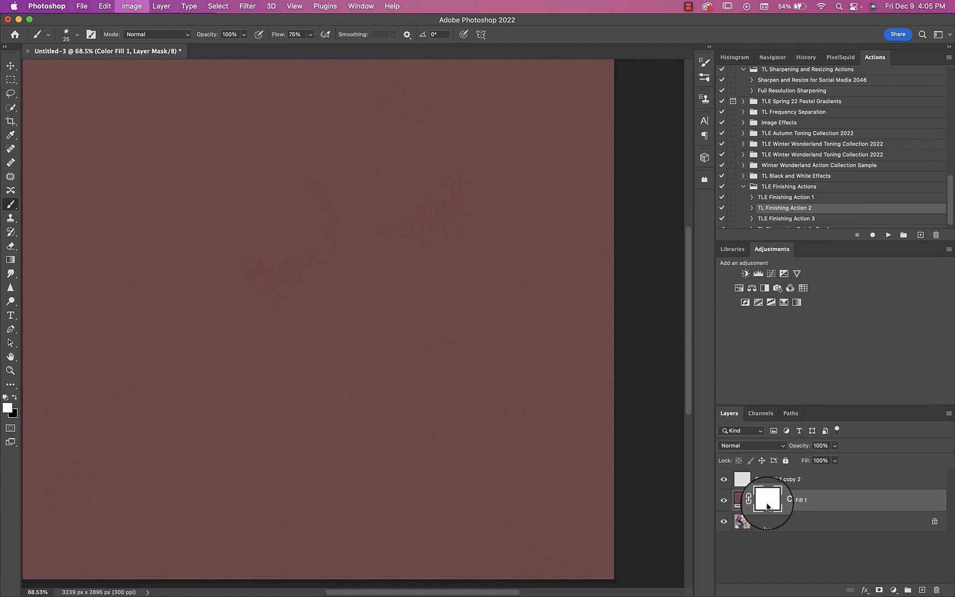
key("super+i")
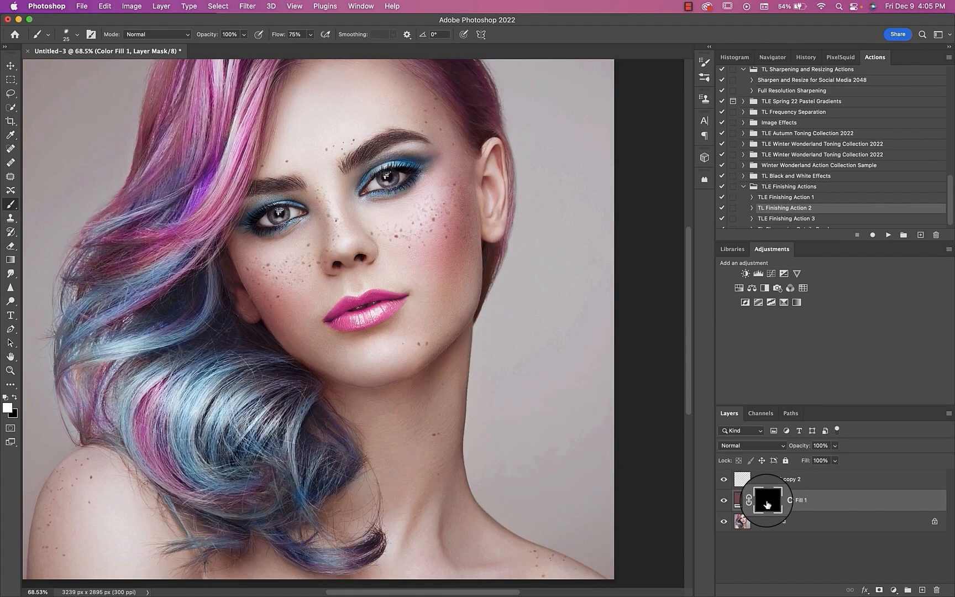
Step: Set the new Color Fill 1 layer to Soft Light blending and 85% opacity
left_click(757, 446)
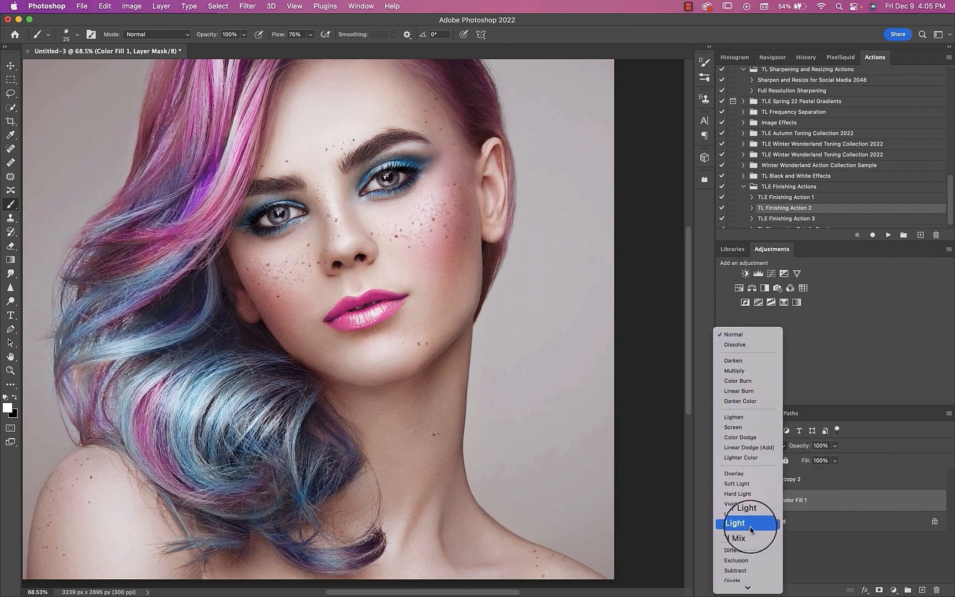
left_click(737, 483)
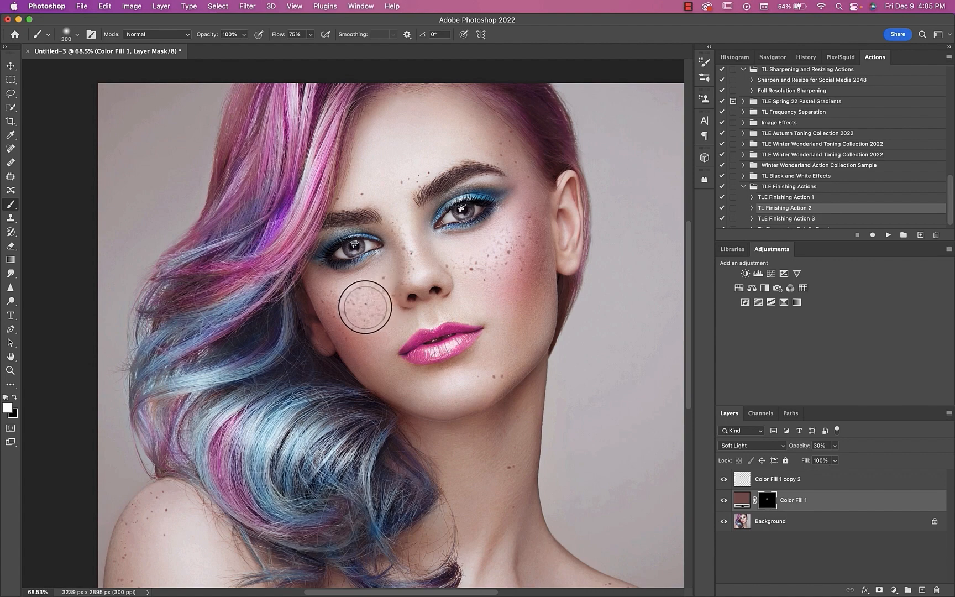
left_click(723, 501)
left_click(724, 501)
left_click_drag(834, 445, 861, 460)
Step: Brush soft redness over the cheeks and forehead on the Color Fill 1 mask at 300 px and 31% opacity, comparing before and after
mouse_move(477, 272)
left_mouse_down()
mouse_move(515, 254)
mouse_move(533, 208)
left_mouse_up()
left_click(505, 152)
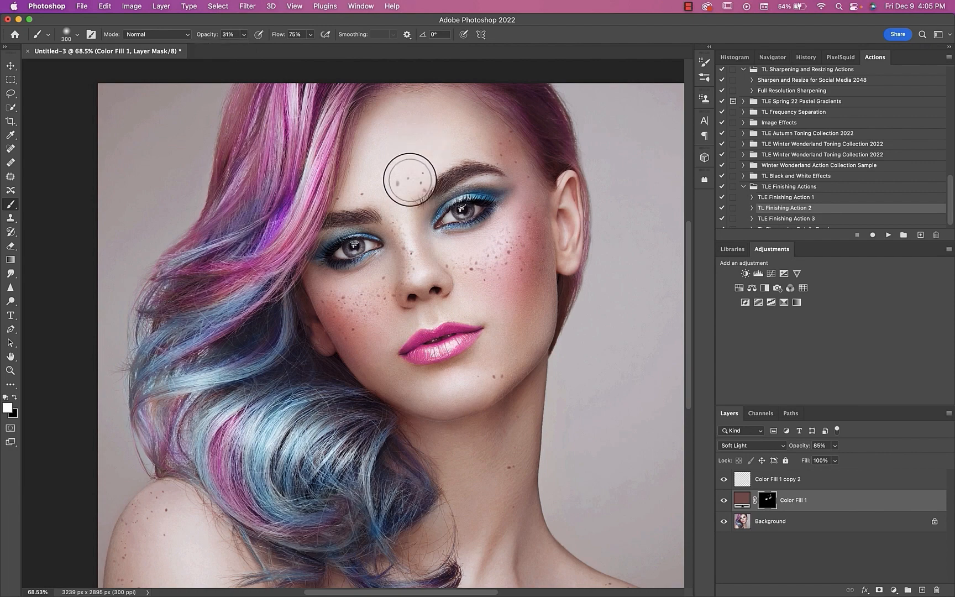
scroll(493, 385, "down", 5)
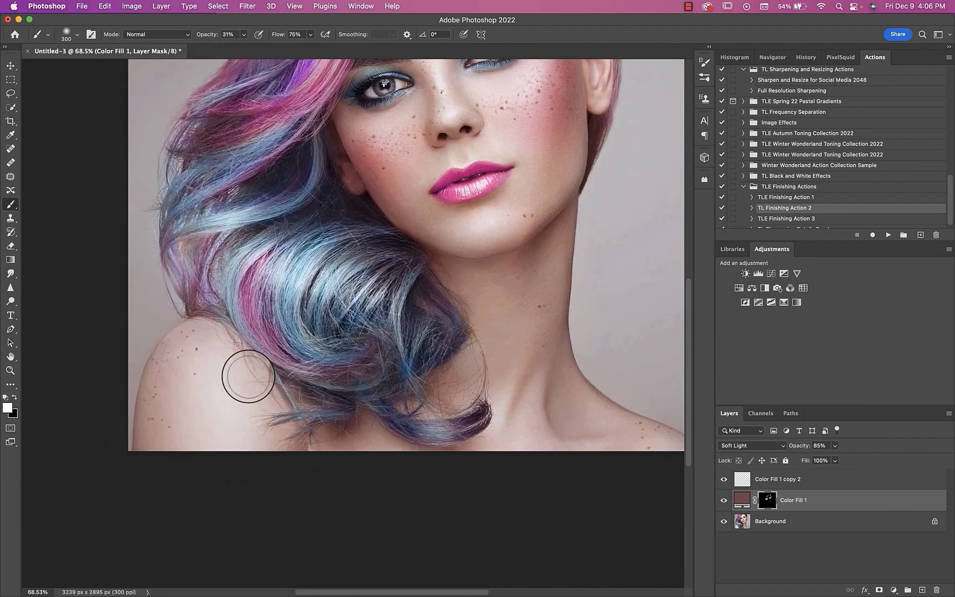
scroll(149, 418, "right", 5)
key("super+0")
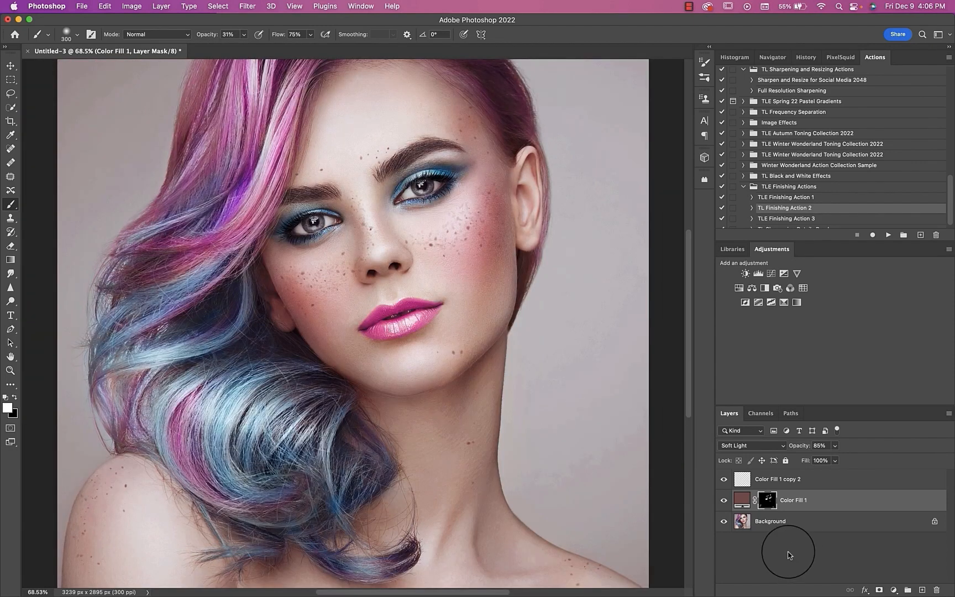
left_click(723, 500)
left_click(724, 500)
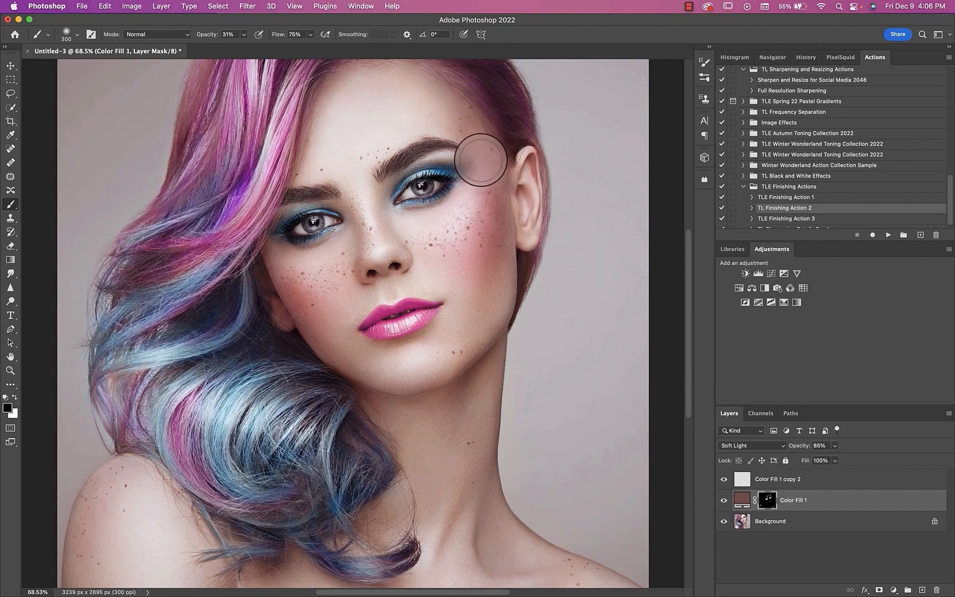
left_click(724, 501)
left_click(723, 501)
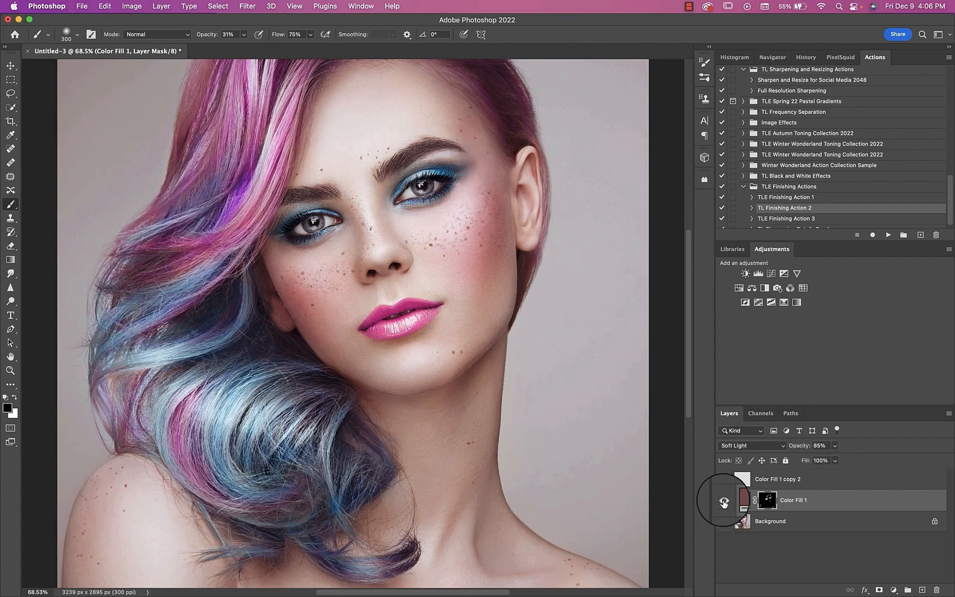
Step: In Color Fill 1 copy 2's Blend If settings, split the highlights to 81/255 for This Layer and 211/255 for Underlying Layer
left_click(743, 479)
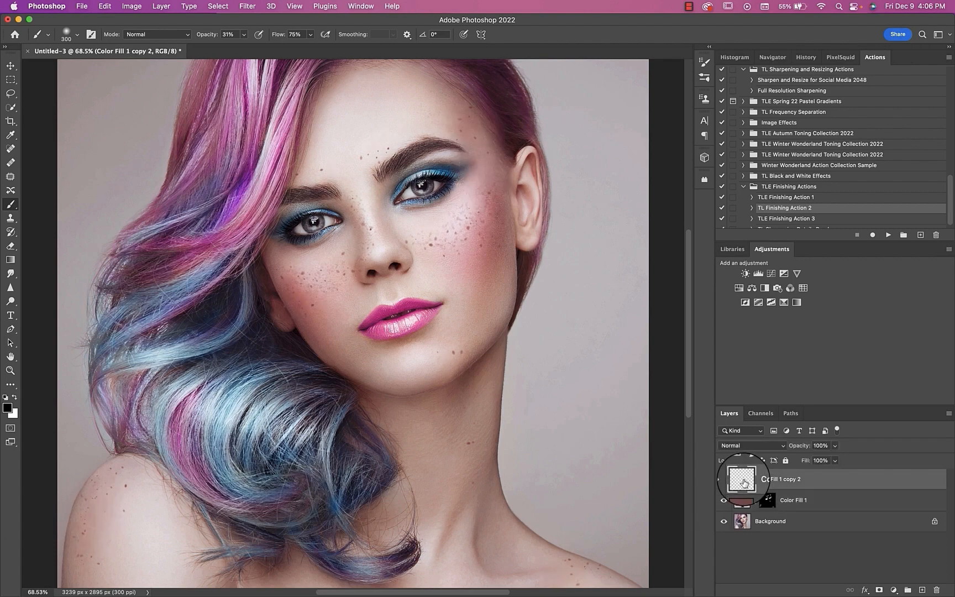
double_click(875, 483)
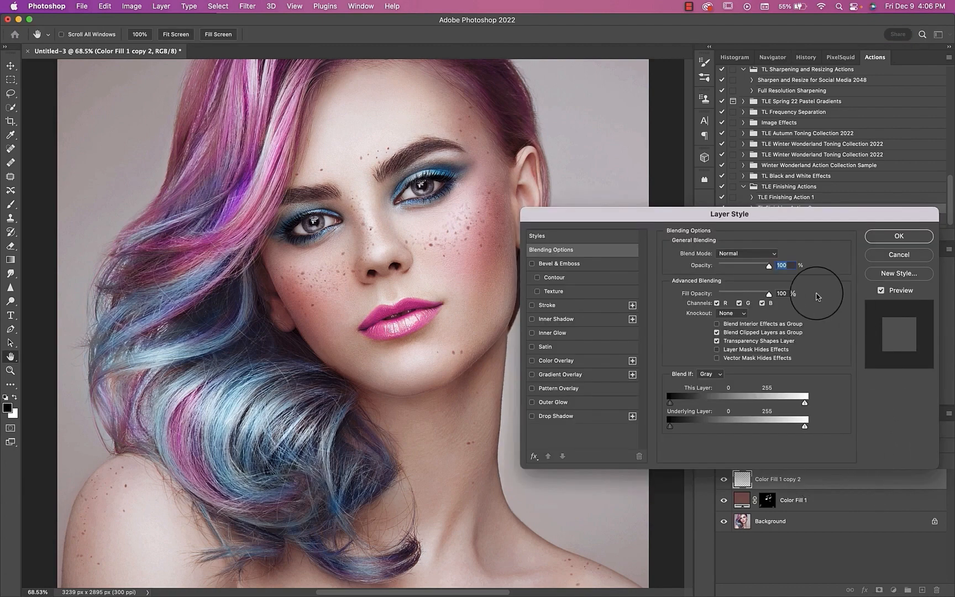
key("alt")
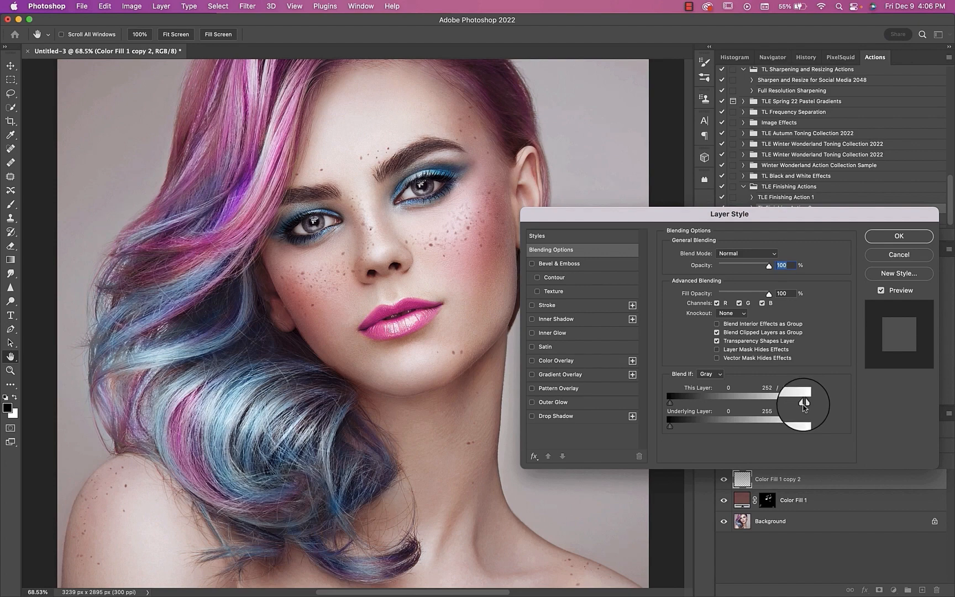
left_click_drag(803, 403, 715, 402)
key("alt")
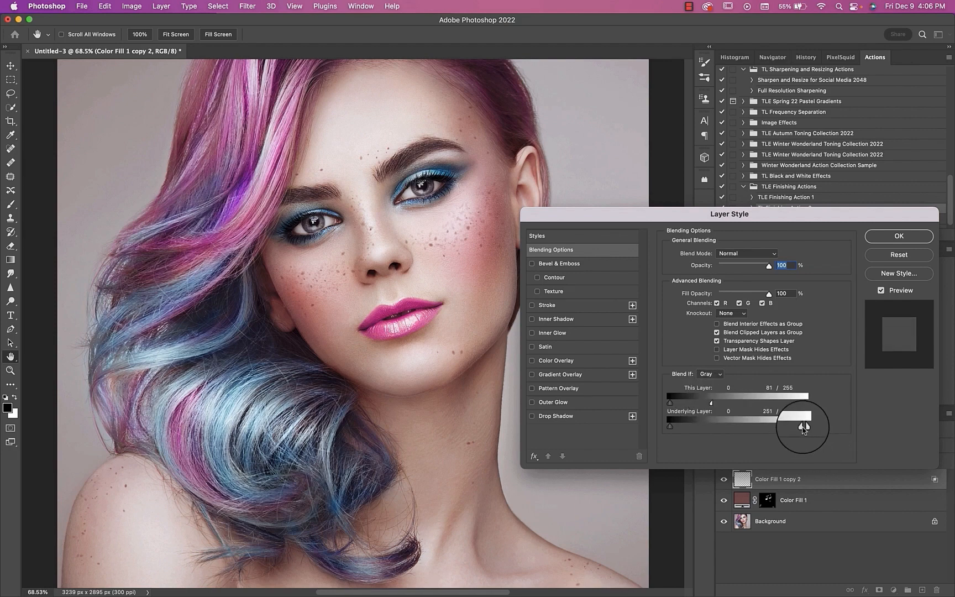
mouse_move(802, 427)
left_mouse_down()
mouse_move(751, 427)
mouse_move(794, 427)
left_mouse_up()
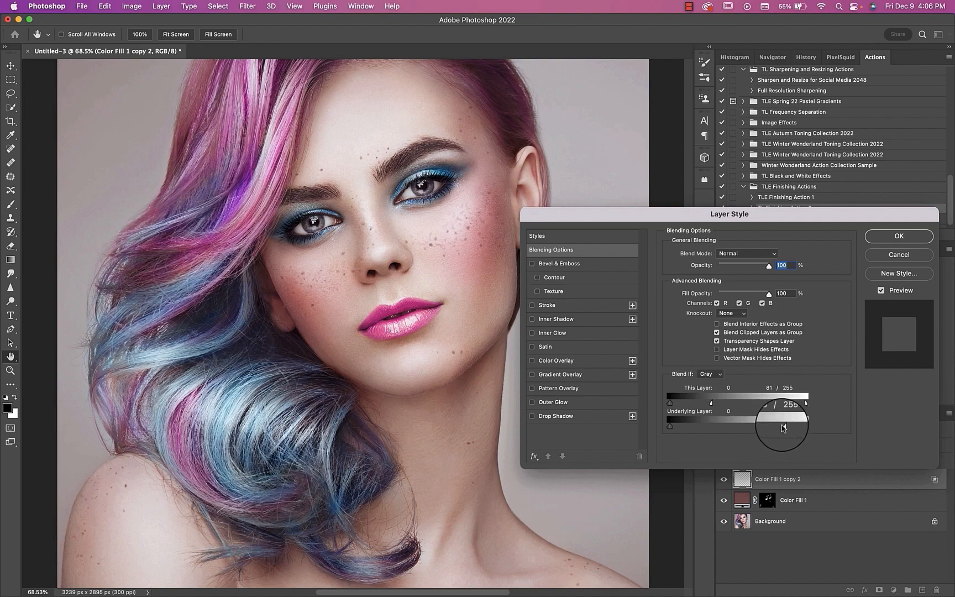
left_click_drag(738, 423, 776, 425)
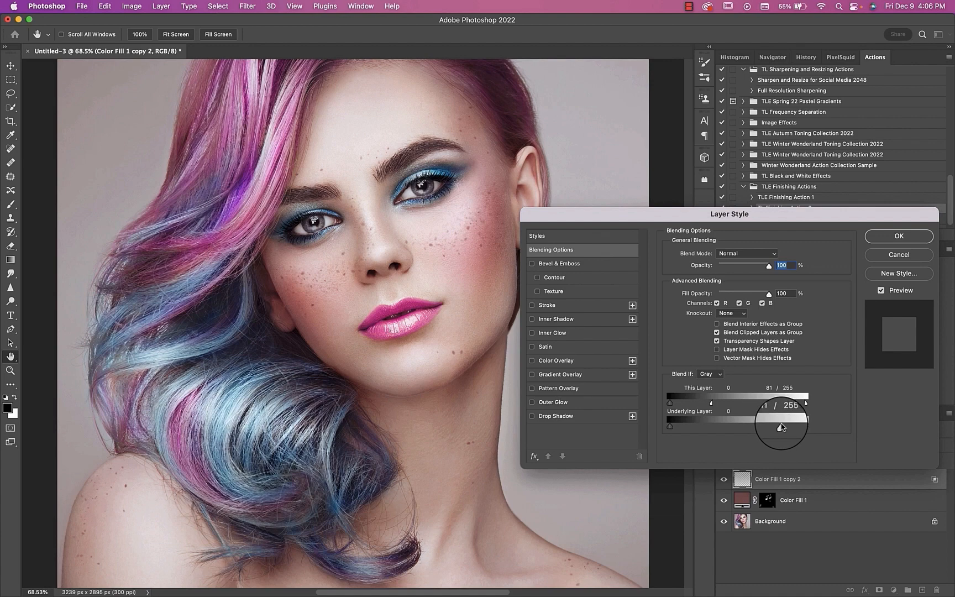
Step: Split the Blend If shadows to 0/159 for Underlying Layer and 0/56 for This Layer, and apply the layer style
key("alt")
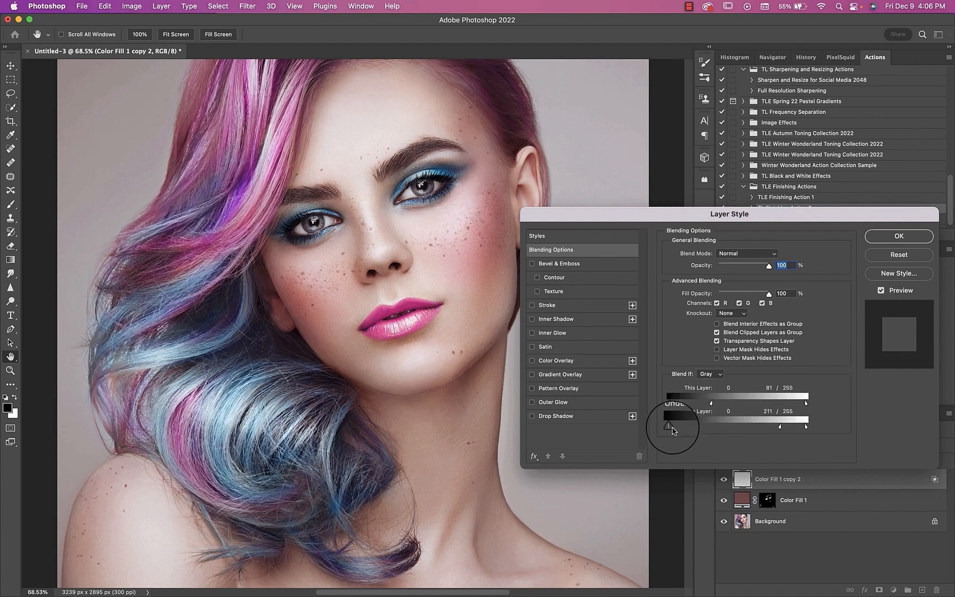
left_click_drag(673, 430, 755, 430)
key("alt")
left_click_drag(673, 406, 701, 403)
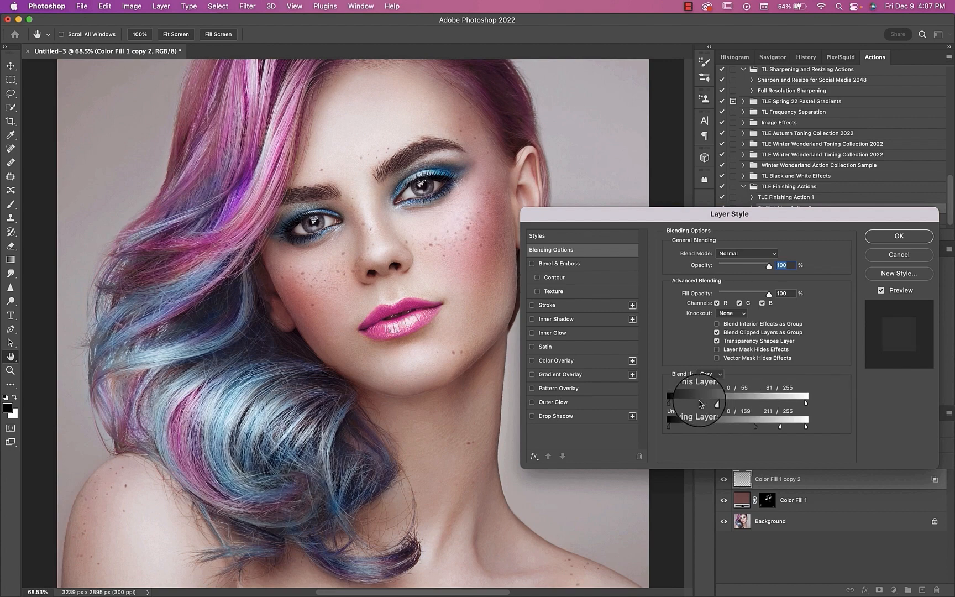
left_click(899, 236)
Step: Group the freckle layer and the redness fill layer, and toggle the group's visibility to compare before and after
left_click(740, 502, "shift")
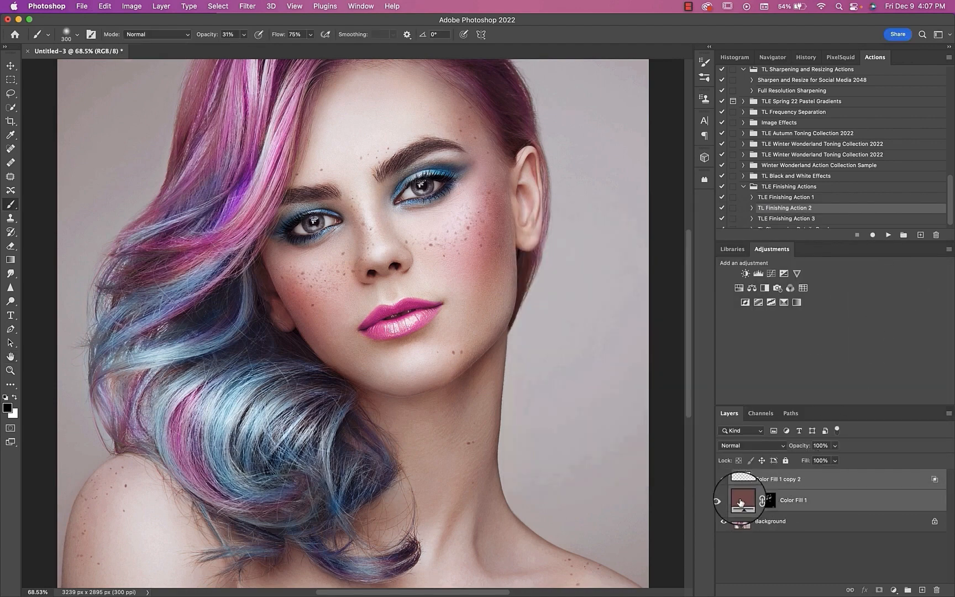
key("super+g")
key("super+0")
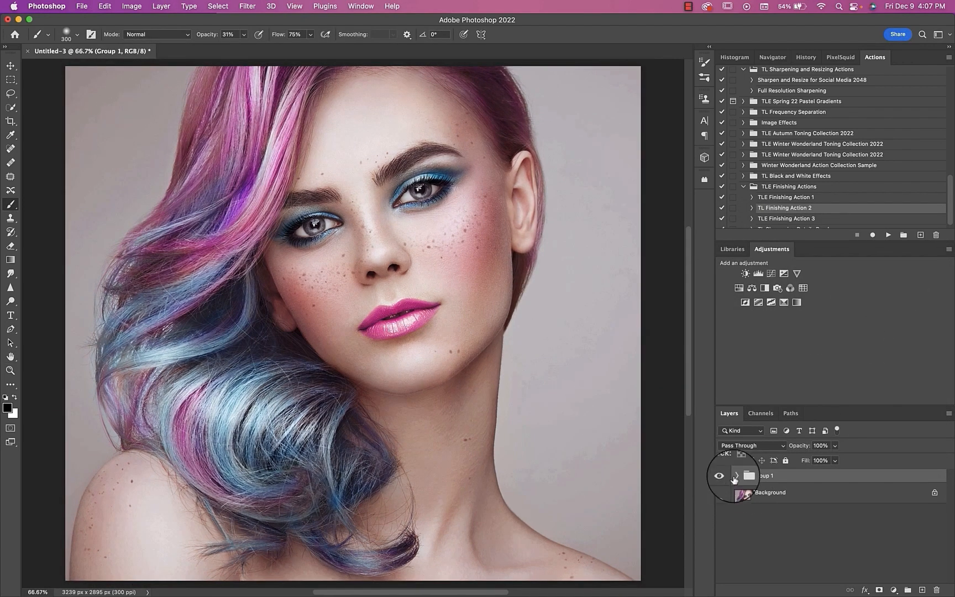
left_click(724, 477)
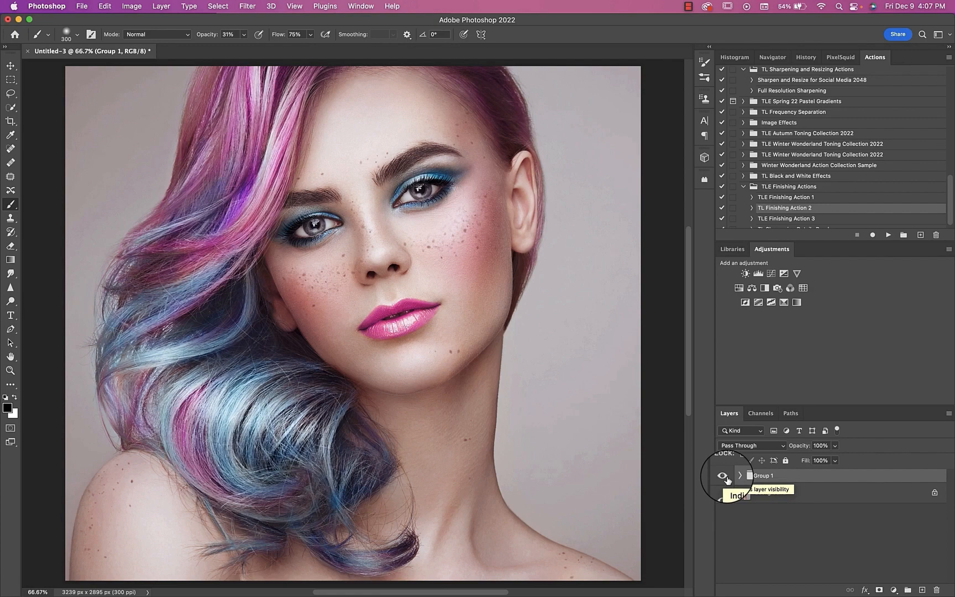
Step: On a new layer above Group 1, paint a small soft black spot on the cheek with a 50 px brush at 39% flow
left_click(922, 591)
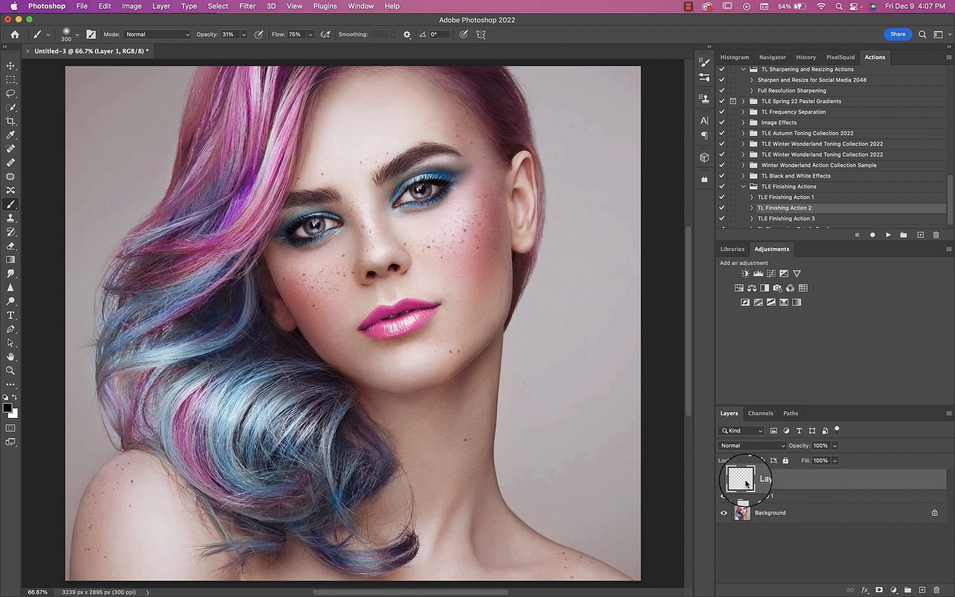
left_click(77, 35)
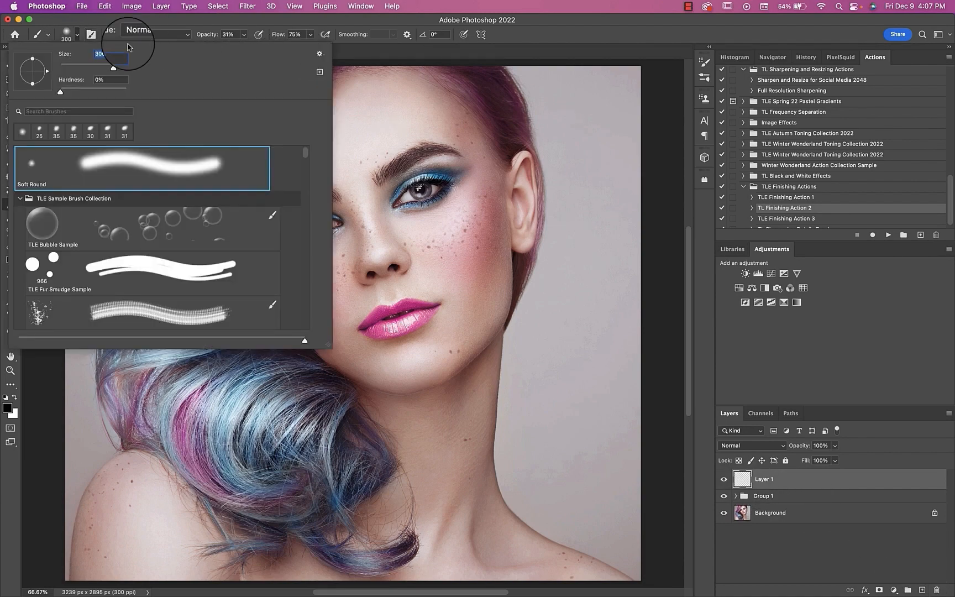
left_click(77, 35)
left_click(311, 34)
left_click_drag(313, 47, 293, 47)
key("bracketleft")
key("bracketleft")
key("bracketleft")
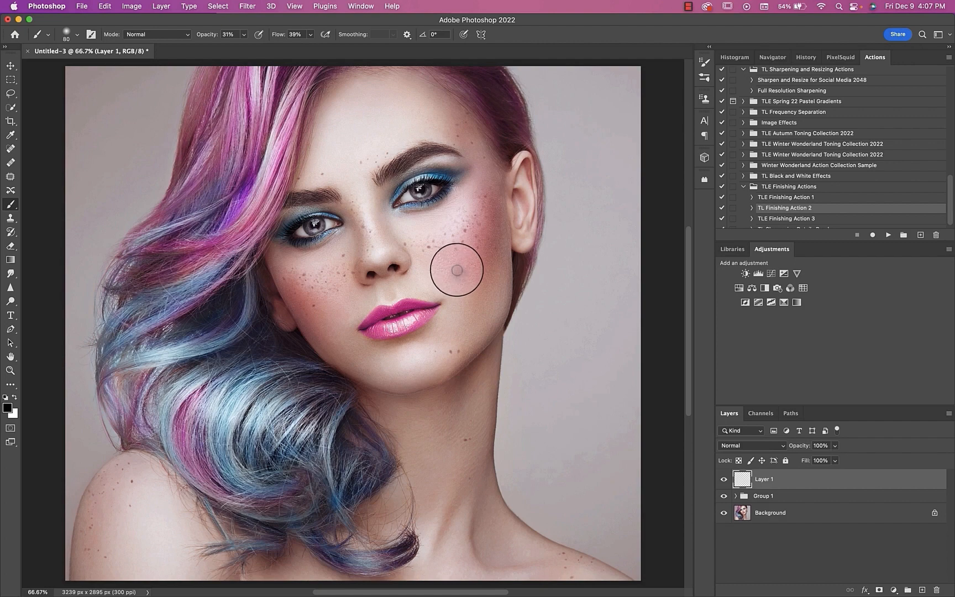
left_click_drag(456, 270, 454, 271)
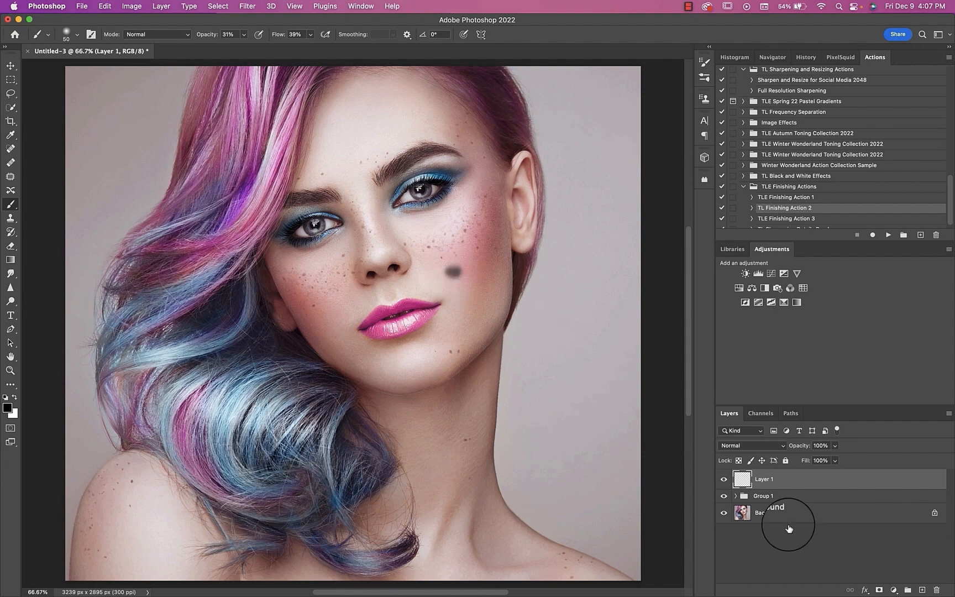
Step: Add a new layer between the spot layer and Group 1, and fill a rectangular selection around the spot with white
left_click(758, 496)
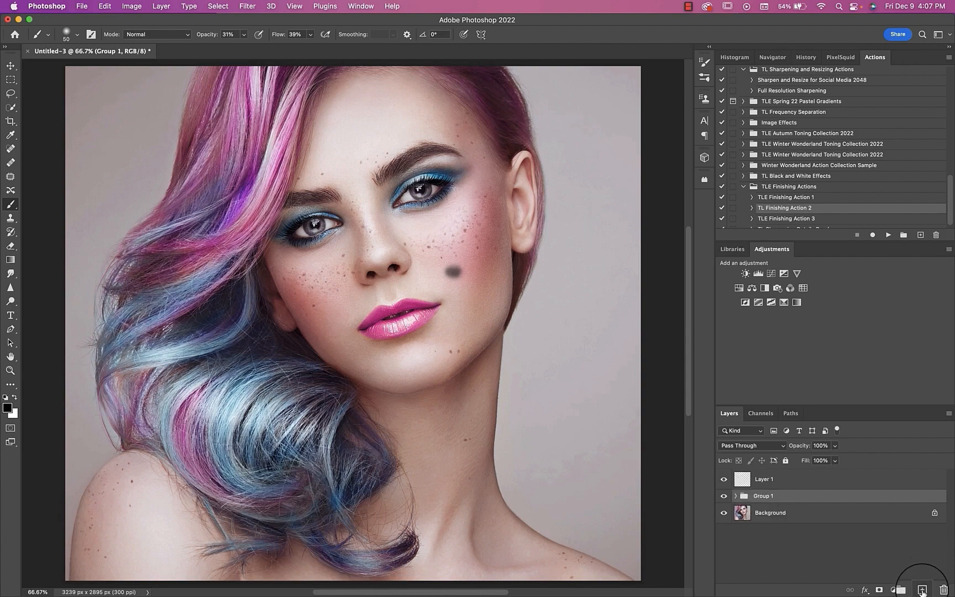
left_click(922, 590)
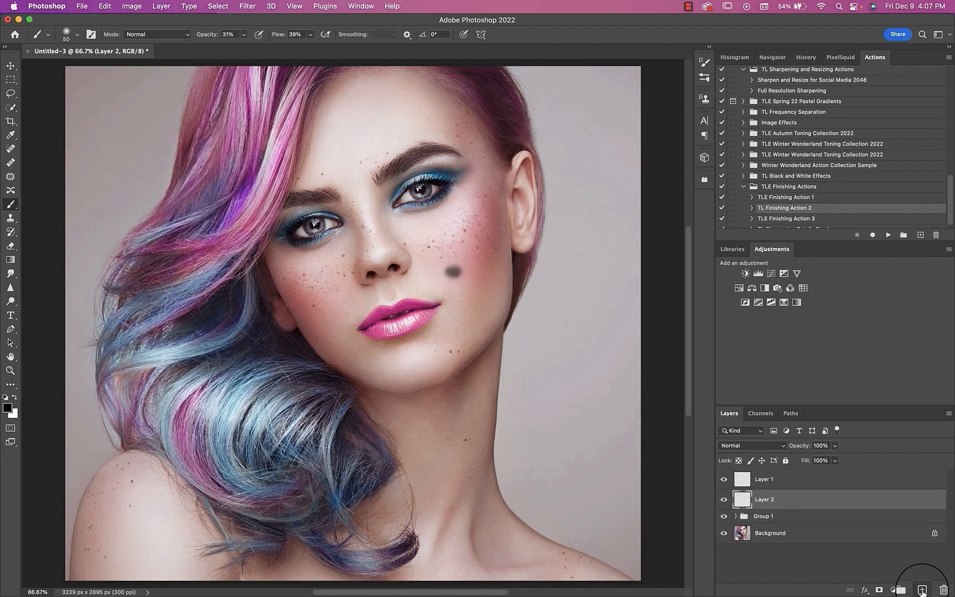
left_click(11, 79)
left_click_drag(426, 241, 490, 309)
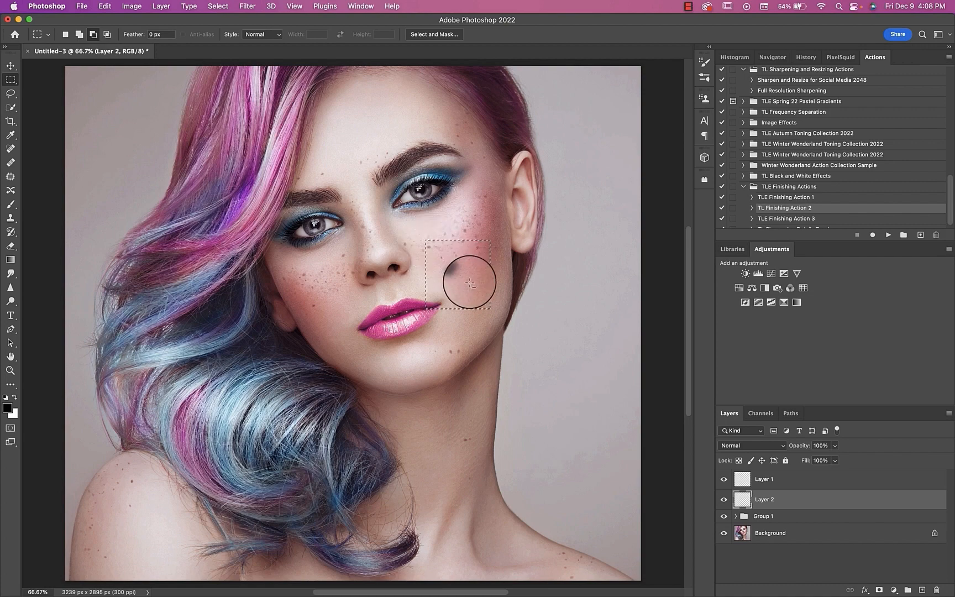
right_click(469, 282)
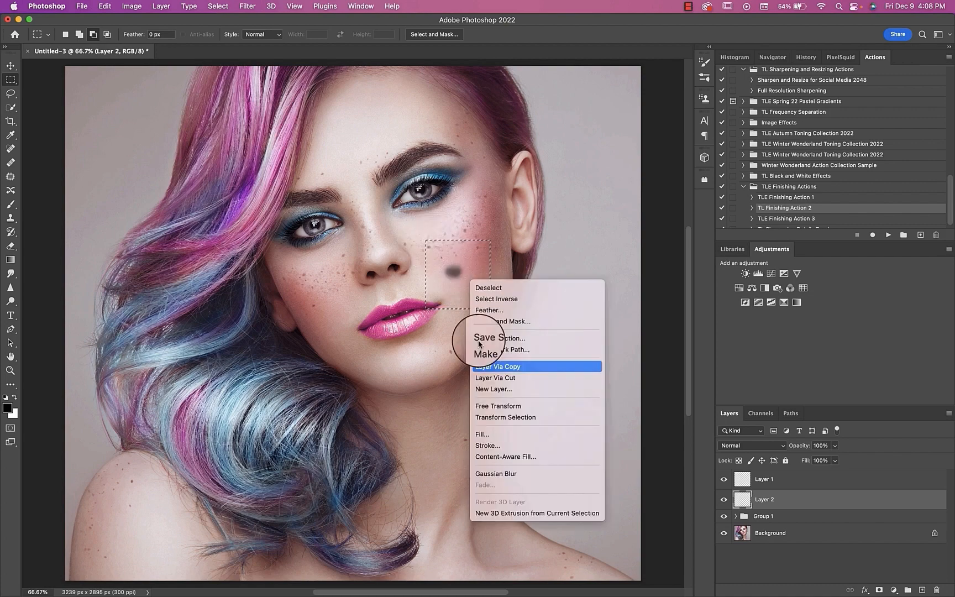
left_click(480, 435)
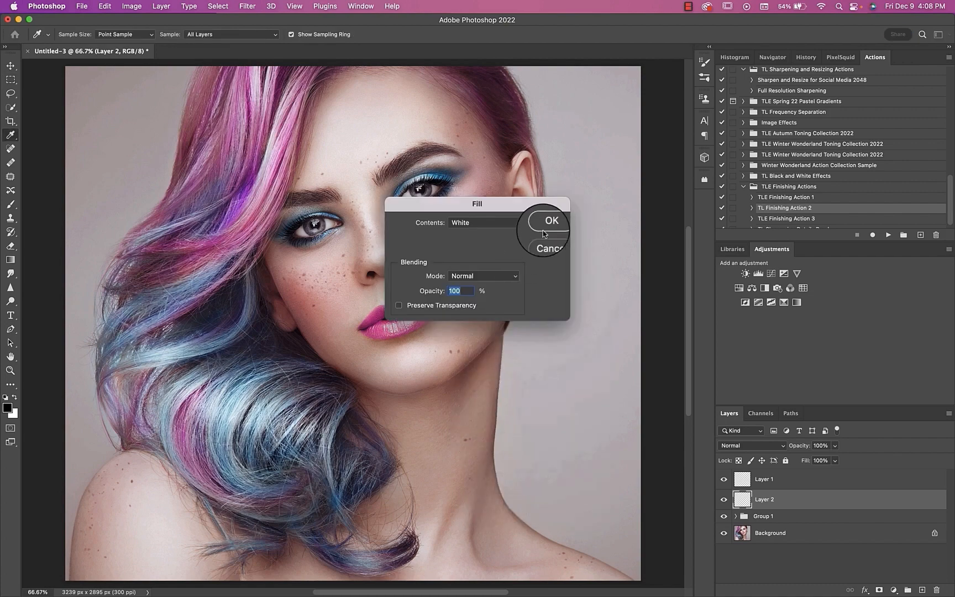
left_click(549, 221)
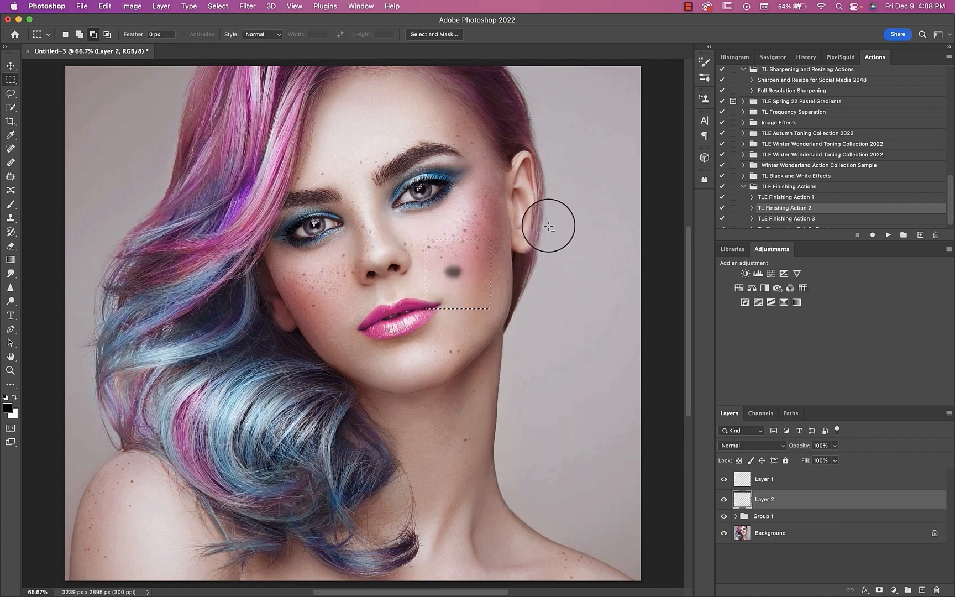
Step: Isolate the black spot on its white patch by hiding Group 1 and the Background, and clear the selection
left_click(724, 516)
left_click(724, 534)
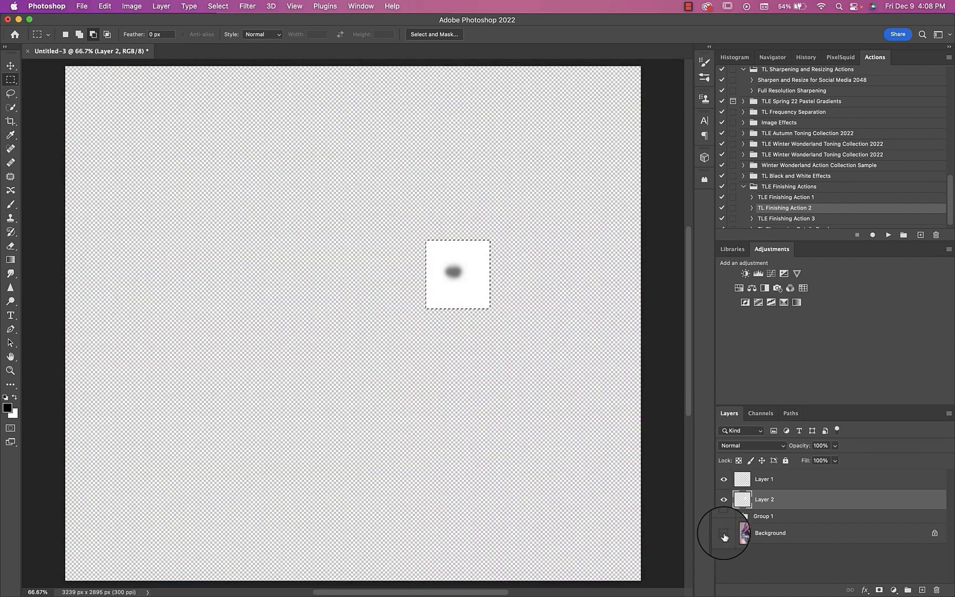
key("super+d")
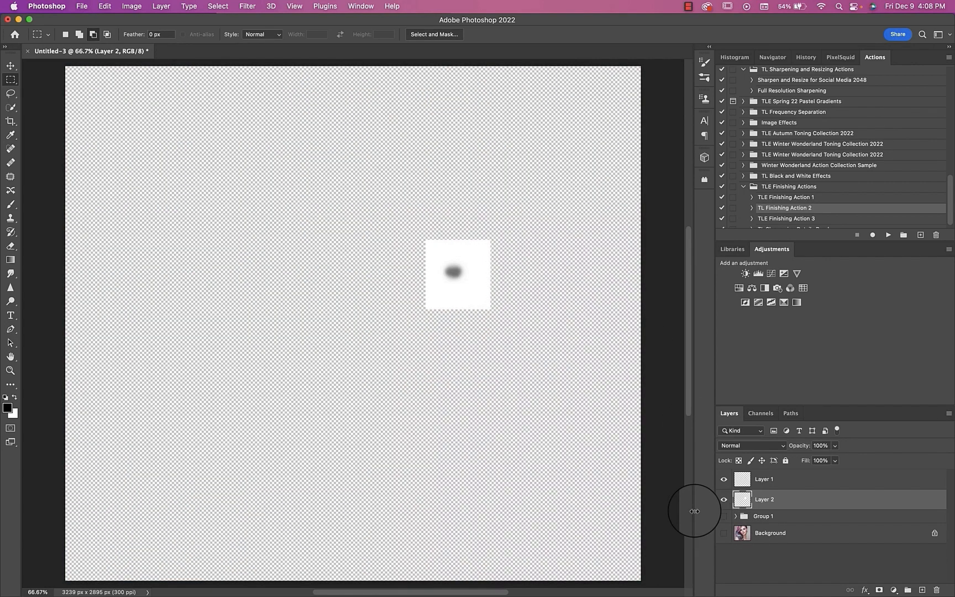
left_click(105, 6)
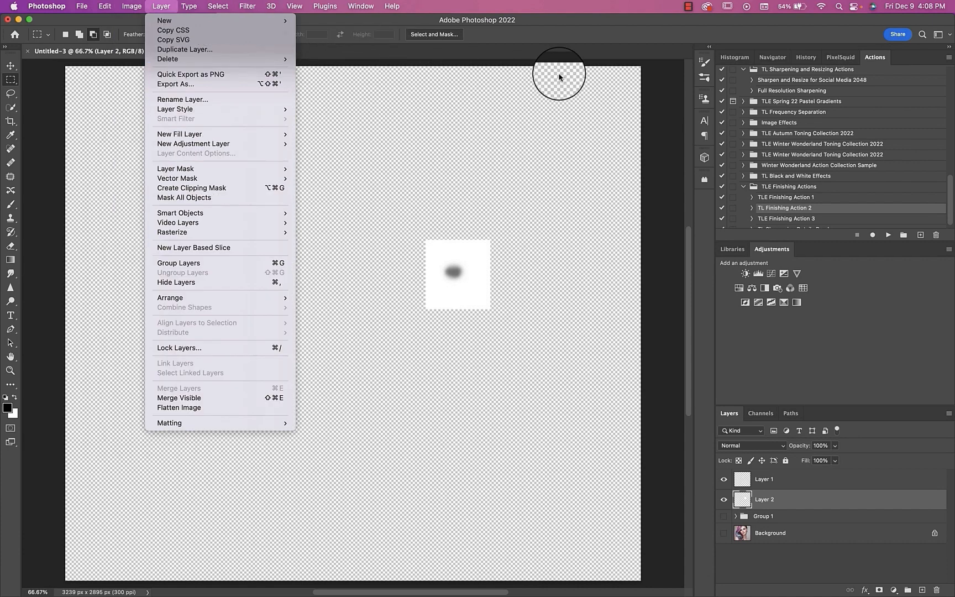
left_click(558, 42)
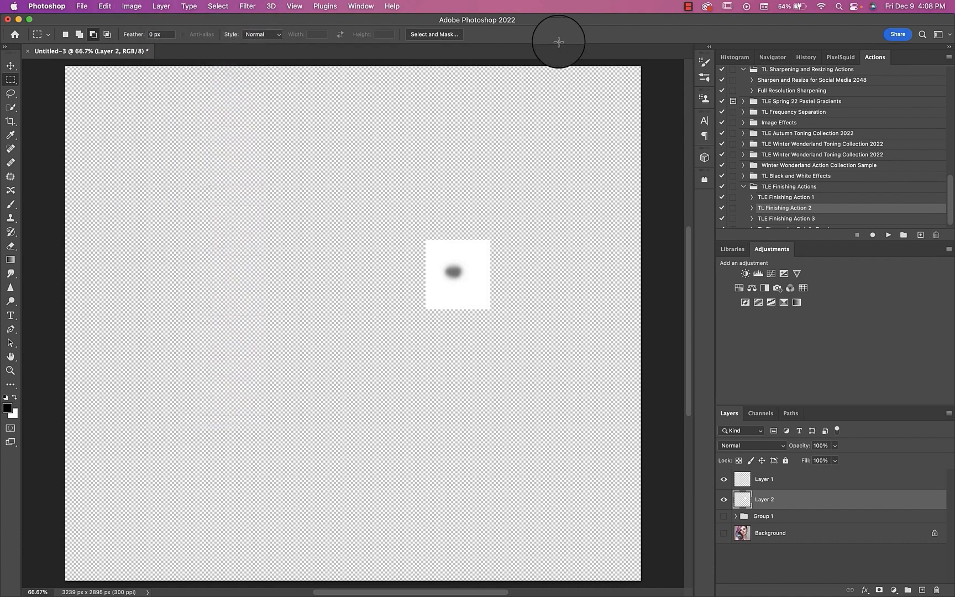
Step: Show the Background, hide Layer 1 and Layer 2, and toggle Group 1's visibility to compare the portrait with and without freckles
left_click(724, 533)
left_click(723, 479)
left_click(723, 499)
left_click(724, 514)
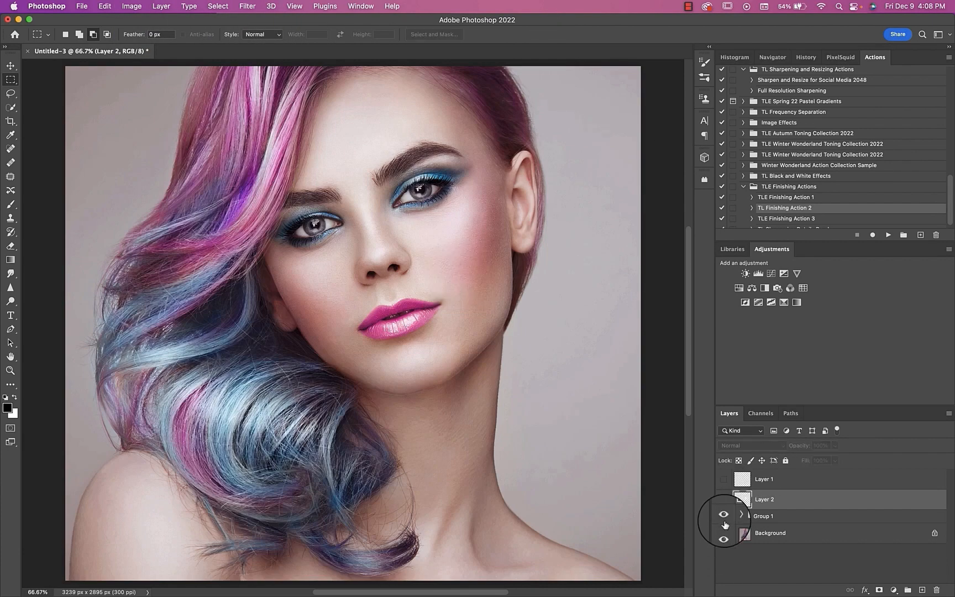
left_click(724, 515)
left_click(724, 522)
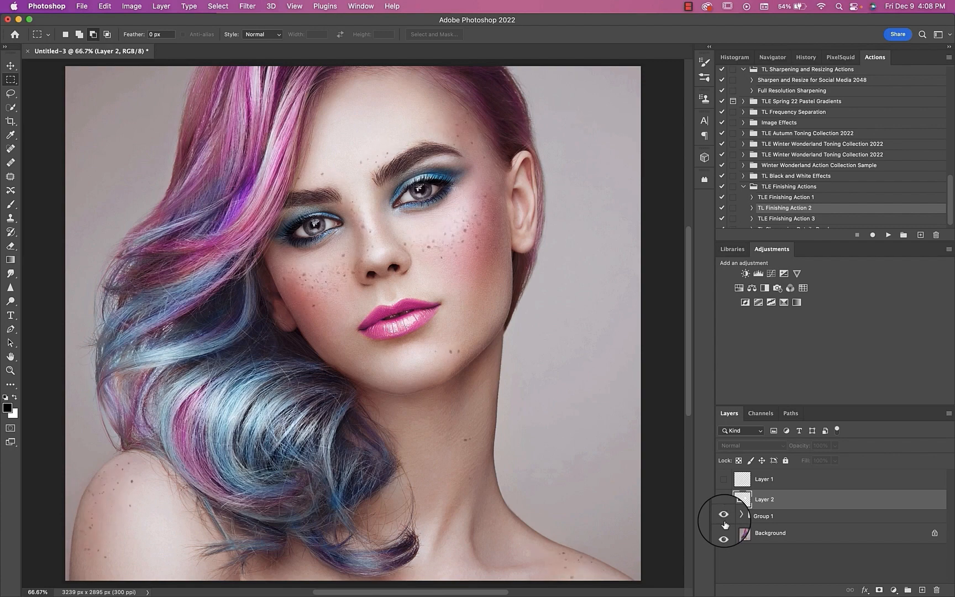